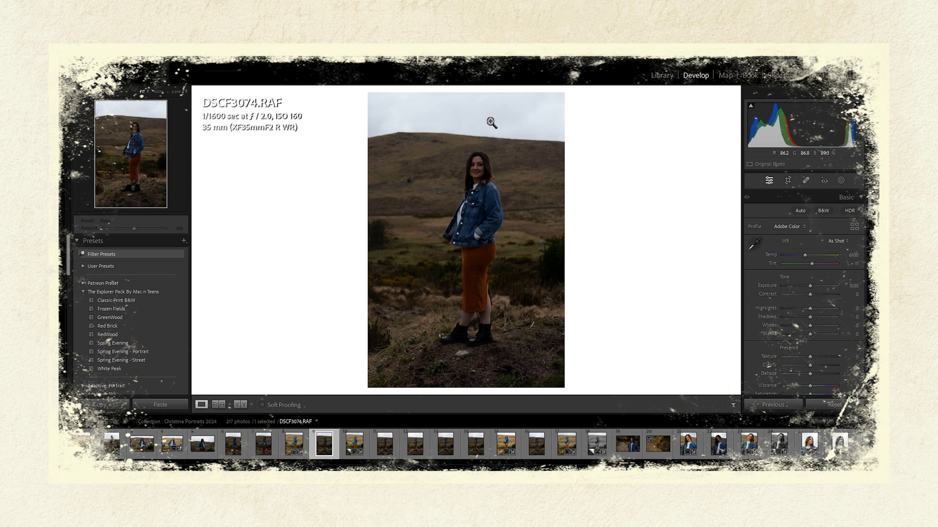
Step: Crop the portrait to a 5 x 7 aspect ratio, tightening the frame slightly around the woman
{"action": "left_click", "coordinate": [788, 180]}
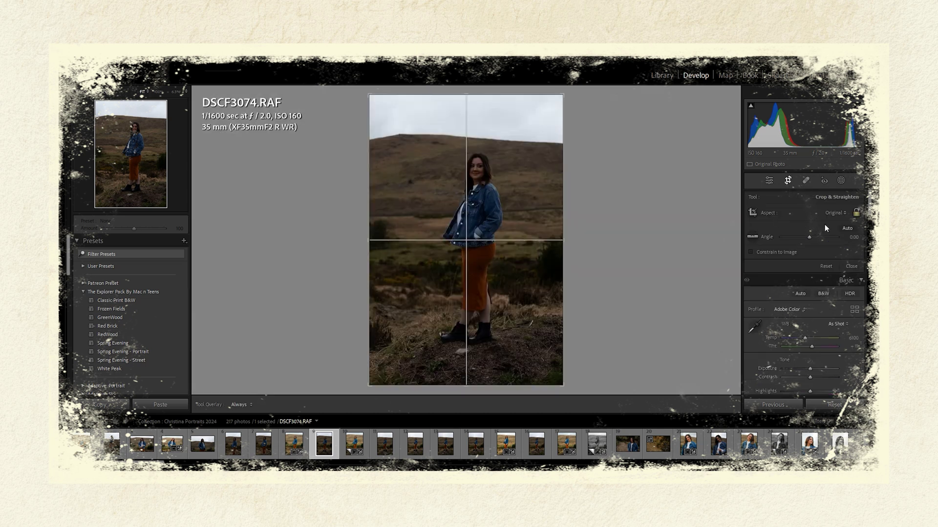
{"action": "left_click", "coordinate": [831, 212]}
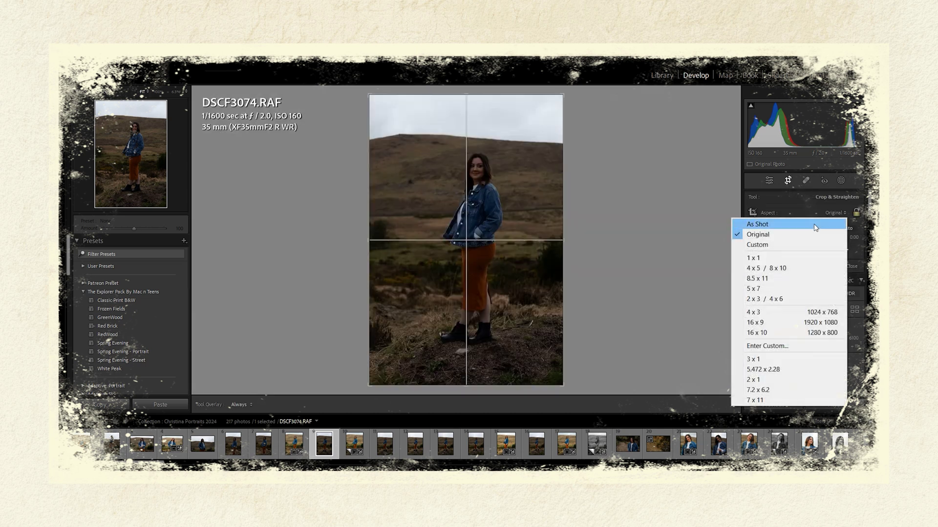
{"action": "left_click", "coordinate": [771, 289]}
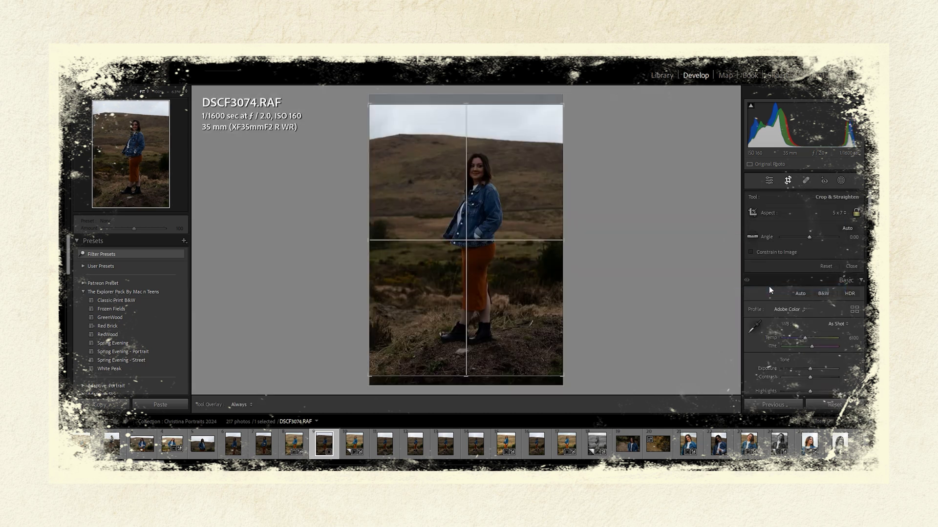
{"action": "left_click_drag", "start_coordinate": [372, 379], "coordinate": [389, 359]}
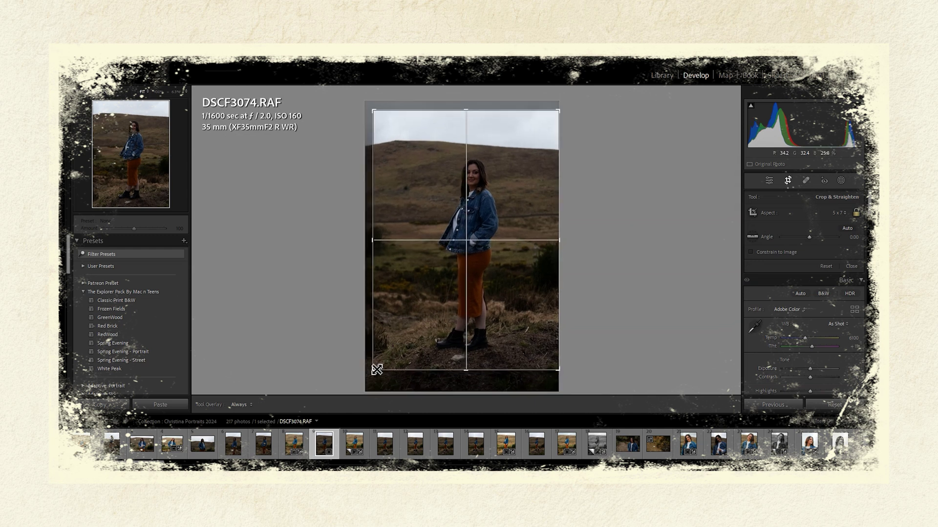
{"action": "left_click_drag", "start_coordinate": [376, 372], "coordinate": [384, 350]}
{"action": "key", "text": "Return"}
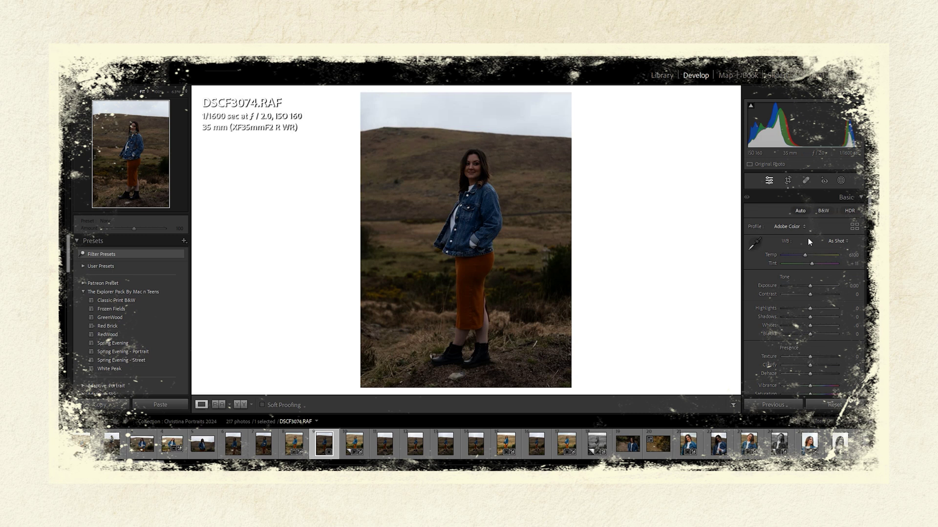
Step: Apply automatic tone correction with Shadows adjusted to +62, and set the white balance to Cloudy
{"action": "key", "text": "ctrl+u"}
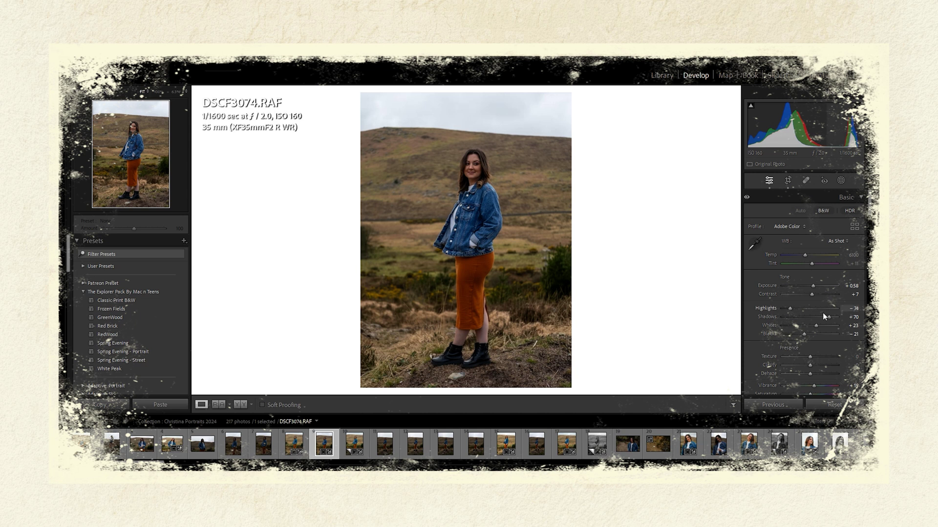
{"action": "left_click_drag", "start_coordinate": [828, 318], "coordinate": [826, 319]}
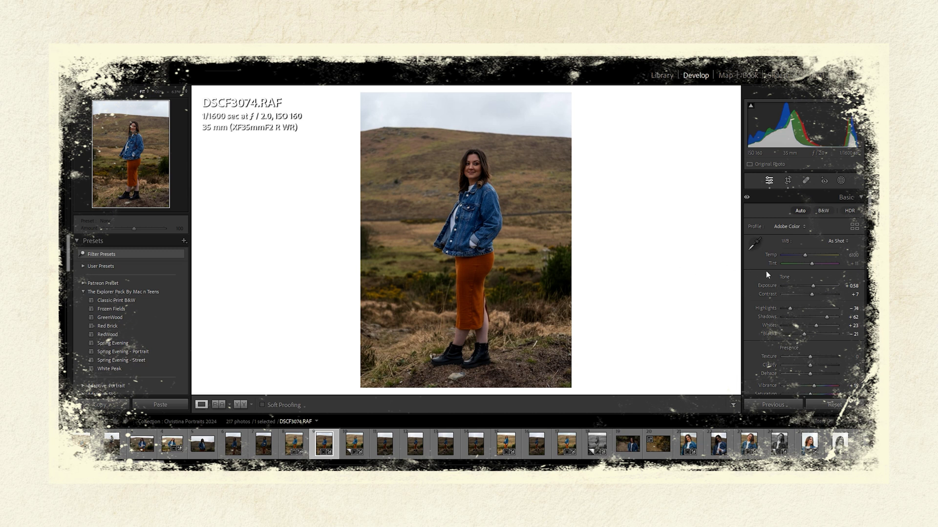
{"action": "left_click", "coordinate": [837, 240]}
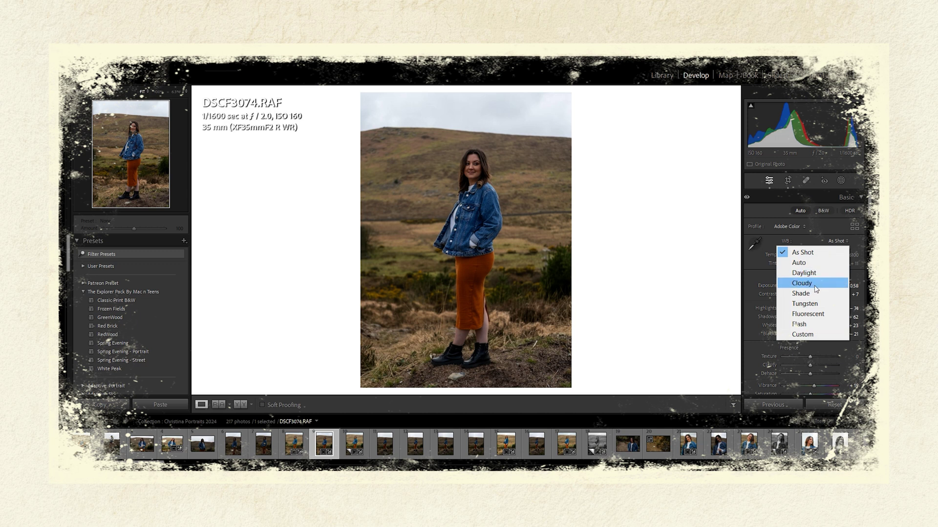
{"action": "left_click", "coordinate": [813, 284]}
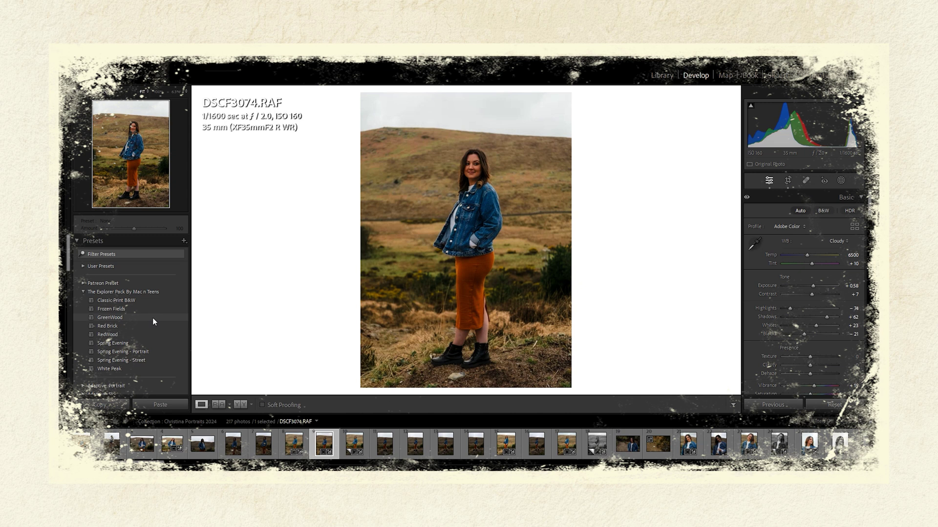
Step: Apply the GreenWood preset from The Explorer Pack and set Shadows to +70
{"action": "left_click", "coordinate": [153, 318]}
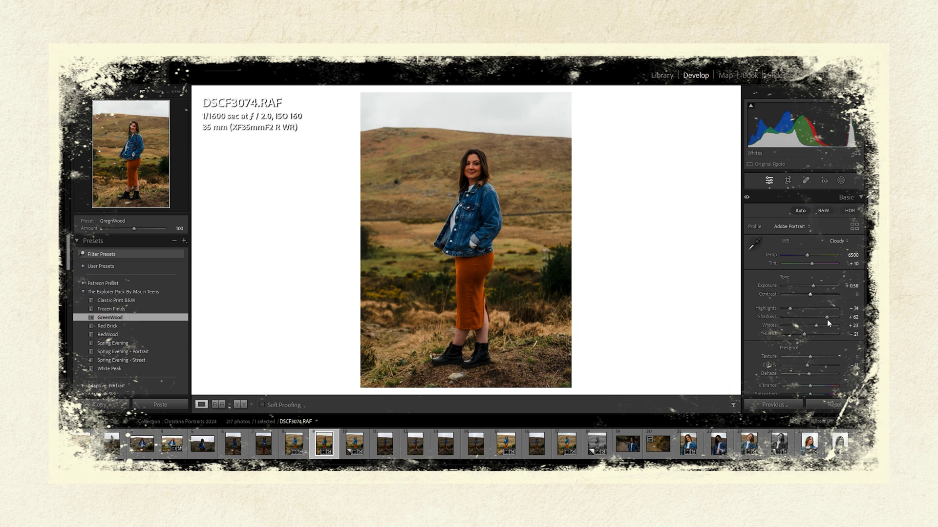
{"action": "left_click_drag", "start_coordinate": [827, 318], "coordinate": [829, 318]}
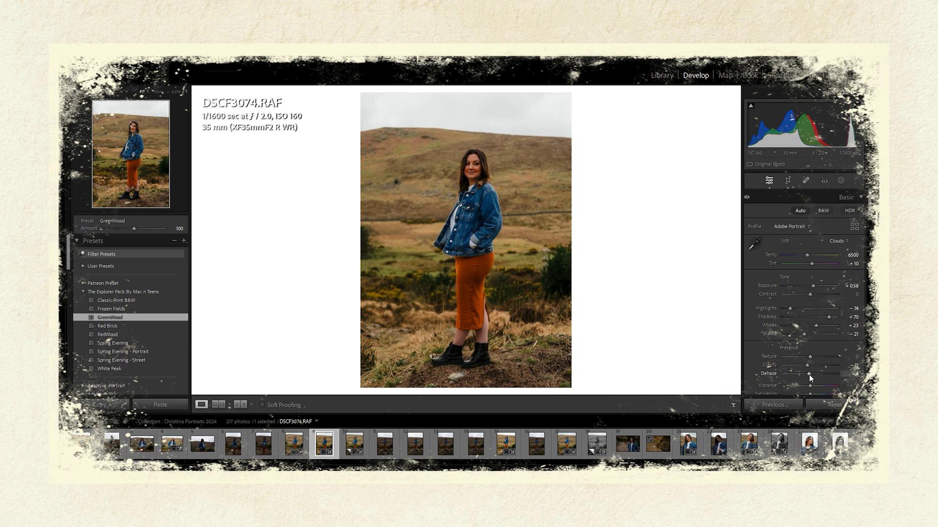
{"action": "left_click_drag", "start_coordinate": [807, 373], "coordinate": [807, 373]}
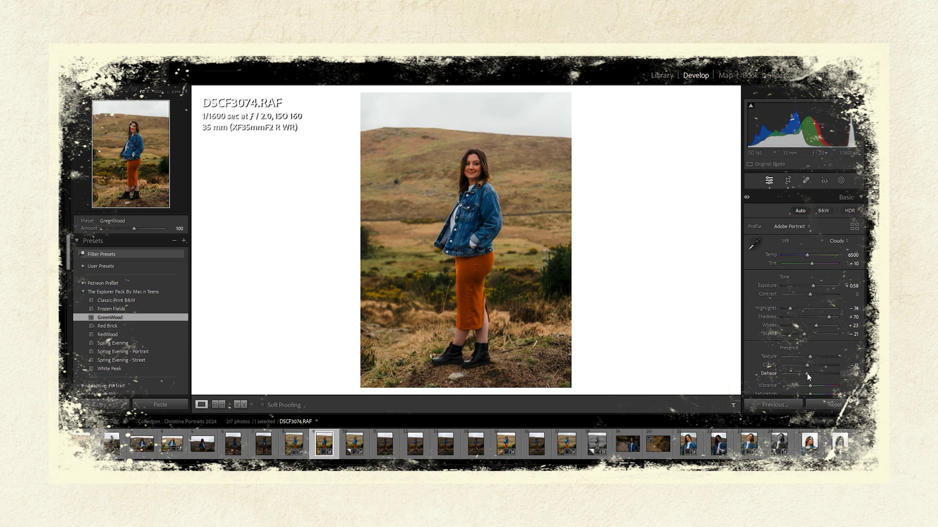
Step: Set the photo's Clarity to -20, Highlights to -76 and Whites to -18
{"action": "left_click", "coordinate": [852, 365]}
{"action": "type", "text": "-20"}
{"action": "key", "text": "Return"}
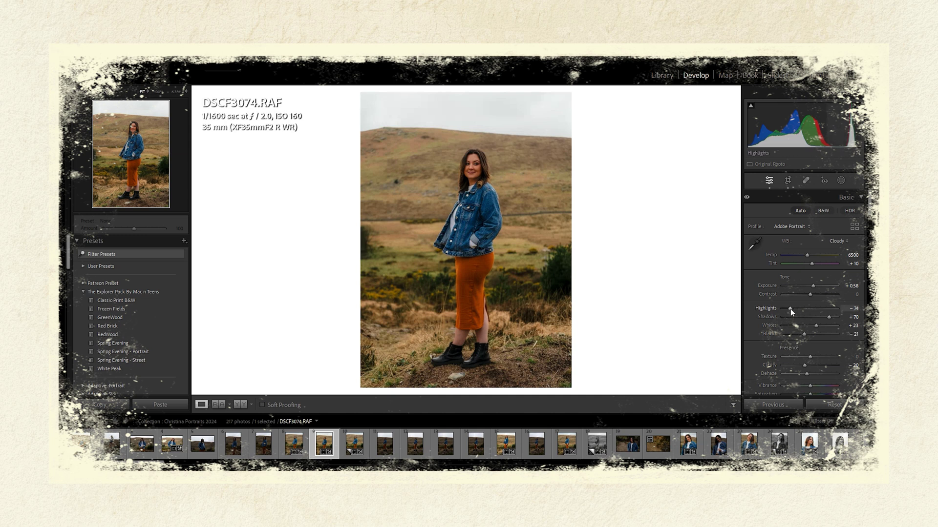
{"action": "left_click_drag", "start_coordinate": [789, 309], "coordinate": [789, 308]}
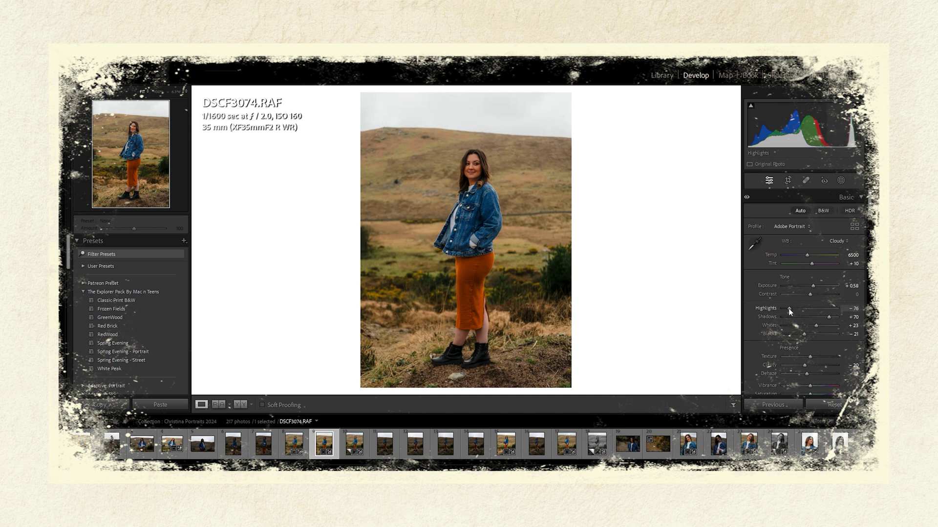
{"action": "left_click", "coordinate": [851, 325]}
{"action": "type", "text": "-18"}
{"action": "key", "text": "Return"}
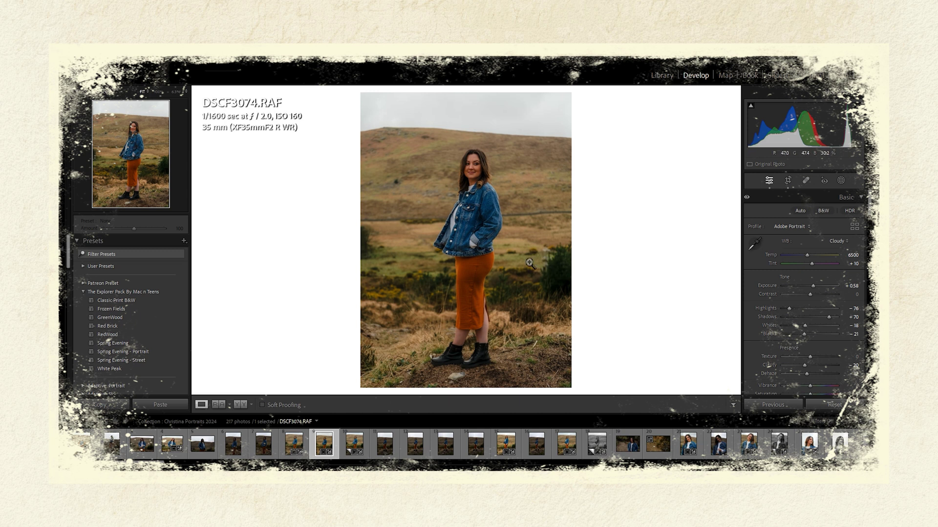
Step: Create a mask of the entire person and set its Highlights to 12
{"action": "left_click", "coordinate": [841, 180]}
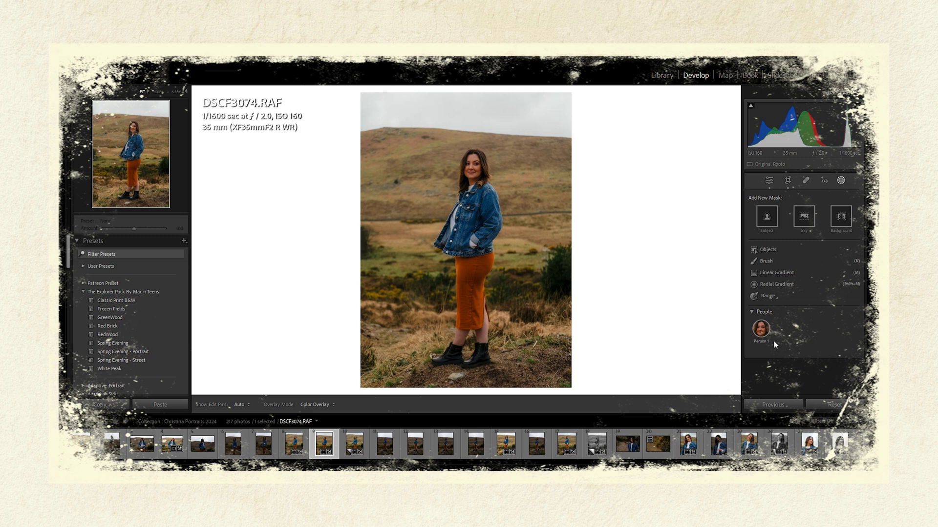
{"action": "left_click", "coordinate": [761, 332]}
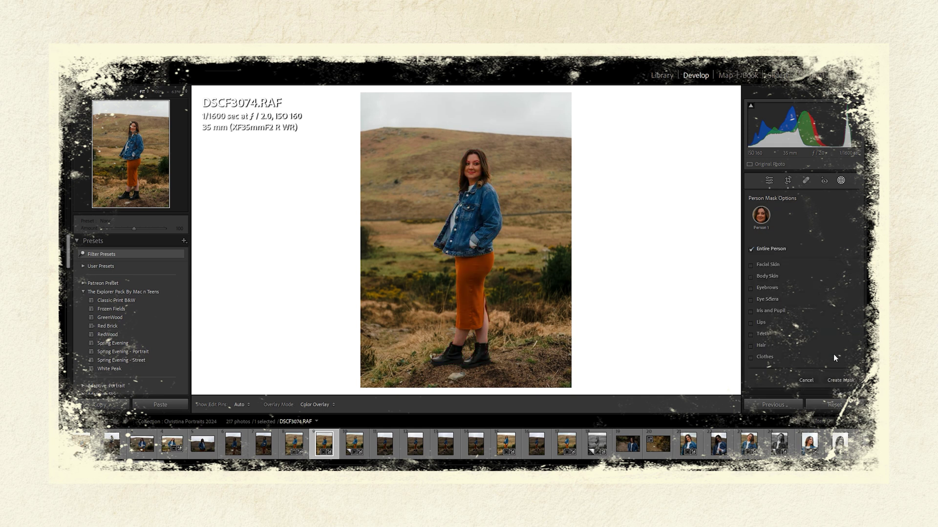
{"action": "left_click", "coordinate": [835, 379]}
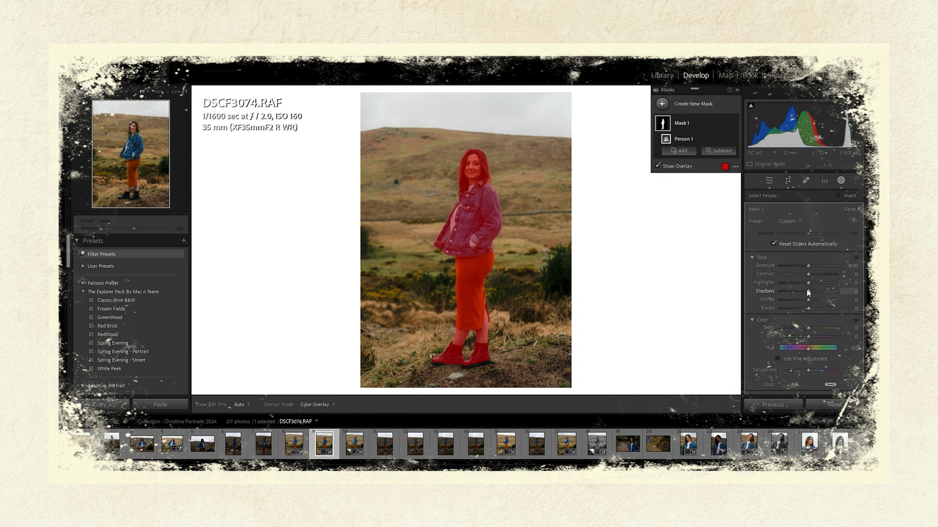
{"action": "mouse_move", "coordinate": [807, 284]}
{"action": "left_mouse_down"}
{"action": "mouse_move", "coordinate": [825, 285]}
{"action": "mouse_move", "coordinate": [802, 280]}
{"action": "mouse_move", "coordinate": [822, 283]}
{"action": "mouse_move", "coordinate": [804, 283]}
{"action": "mouse_move", "coordinate": [822, 286]}
{"action": "mouse_move", "coordinate": [811, 285]}
{"action": "left_mouse_up"}
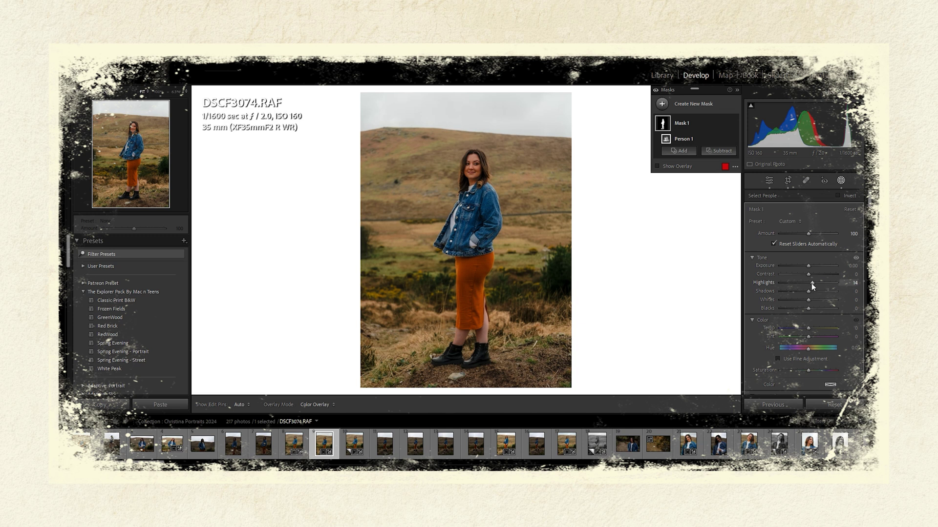
{"action": "left_click_drag", "start_coordinate": [812, 283], "coordinate": [813, 283]}
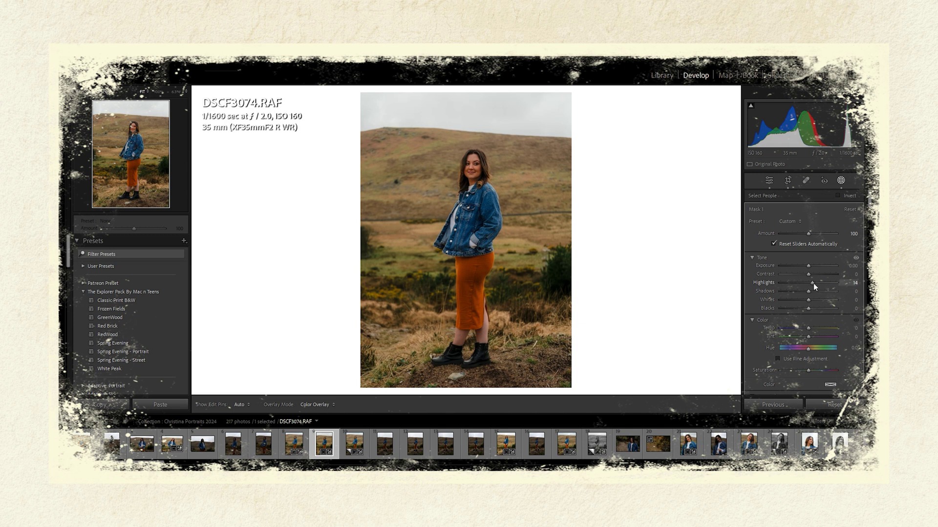
{"action": "left_click_drag", "start_coordinate": [813, 284], "coordinate": [811, 283]}
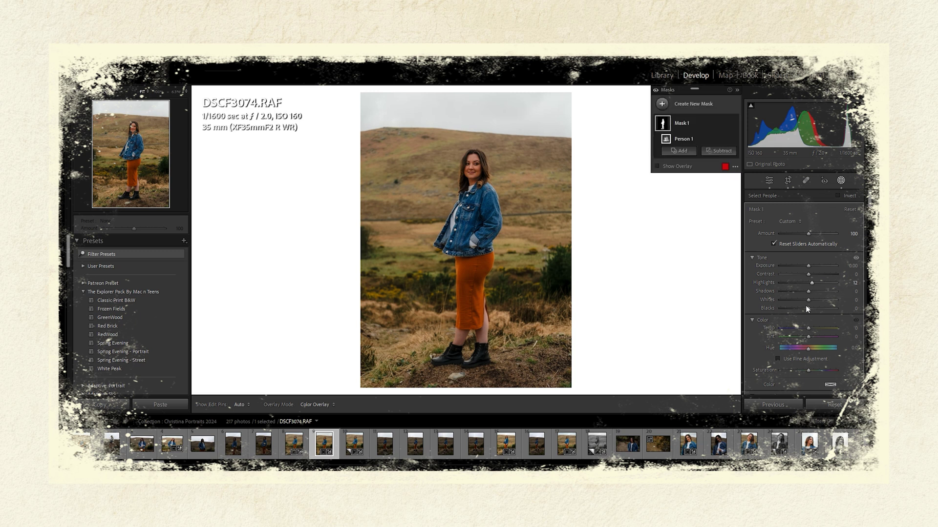
Step: Add a new people mask that covers only the woman's facial skin
{"action": "left_click", "coordinate": [841, 181]}
{"action": "left_click", "coordinate": [842, 181]}
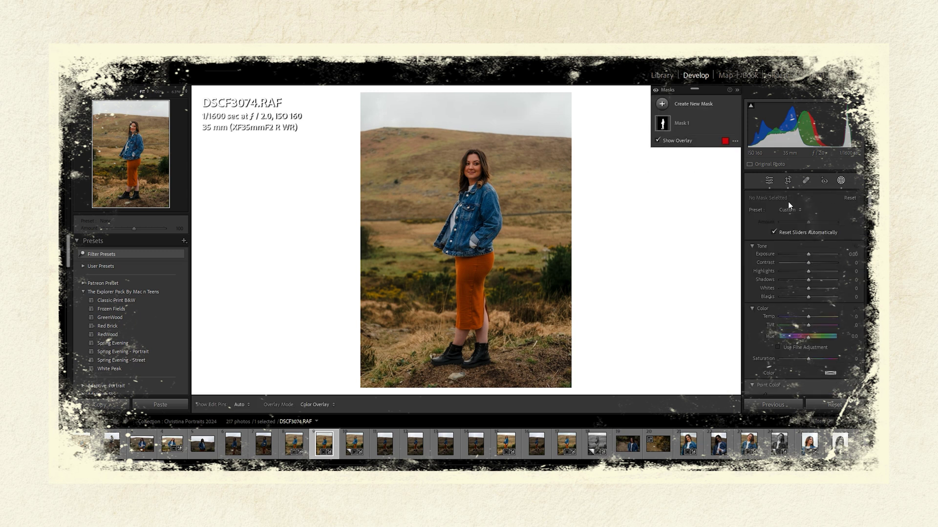
{"action": "left_click", "coordinate": [662, 103]}
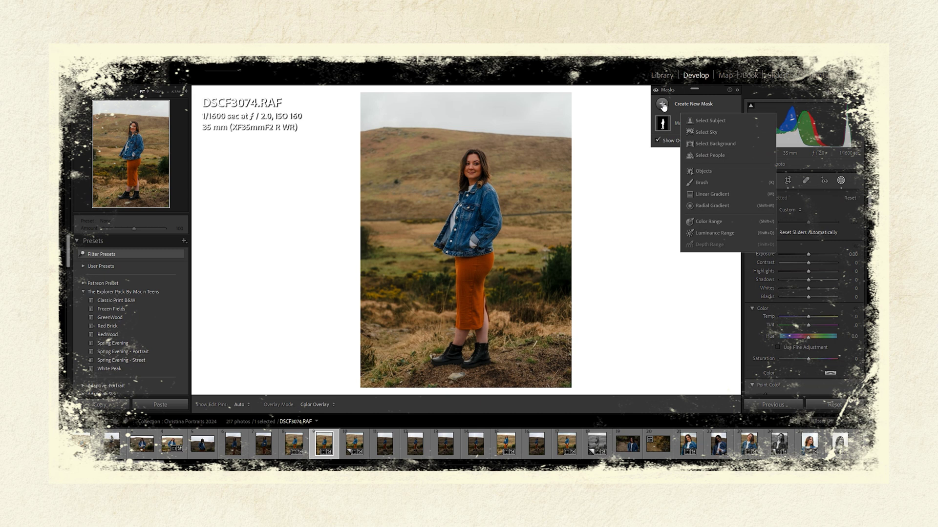
{"action": "left_click", "coordinate": [710, 155]}
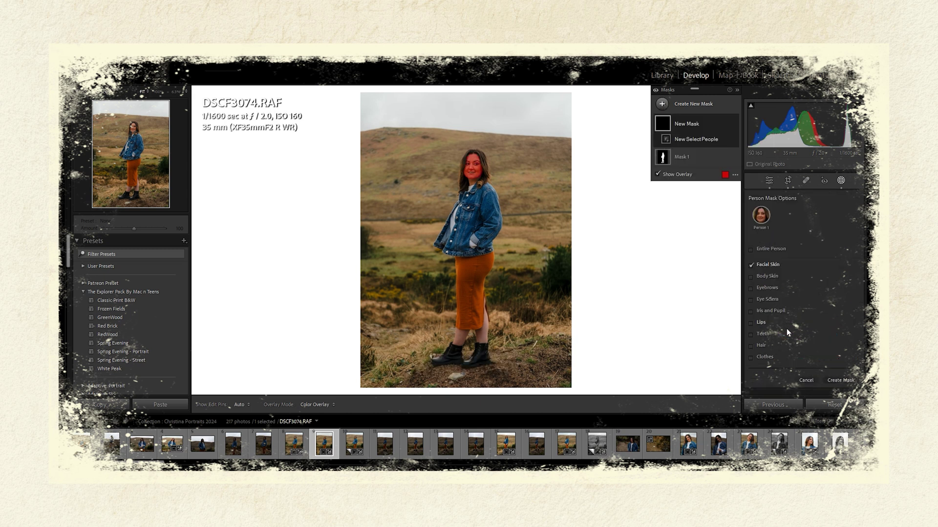
{"action": "key", "text": "Return"}
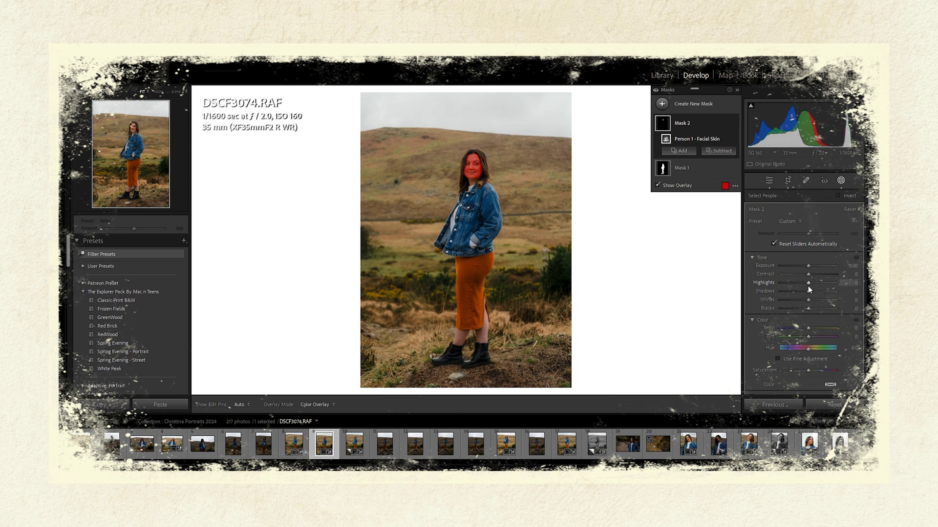
Step: Apply the Soften Skin (Lite) preset to the facial skin mask, with Texture and Clarity both set to -10
{"action": "left_click", "coordinate": [793, 225]}
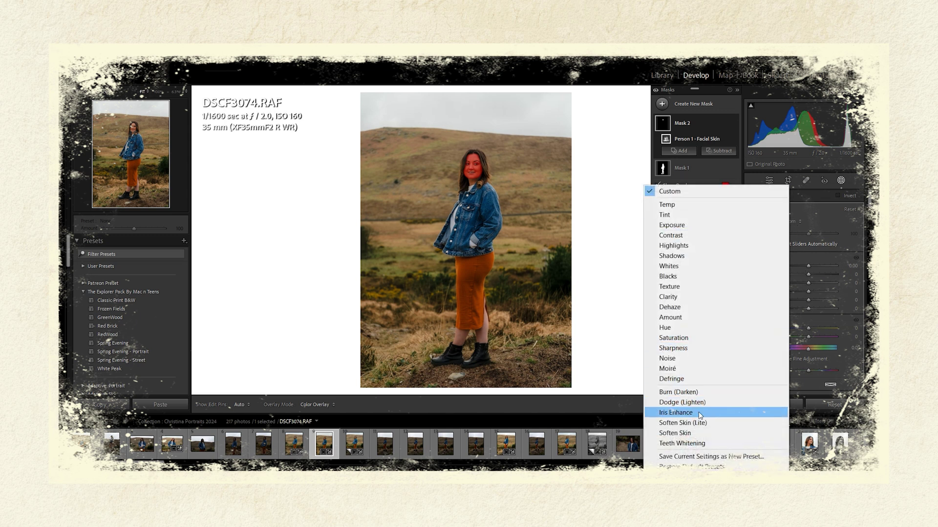
{"action": "left_click", "coordinate": [700, 425]}
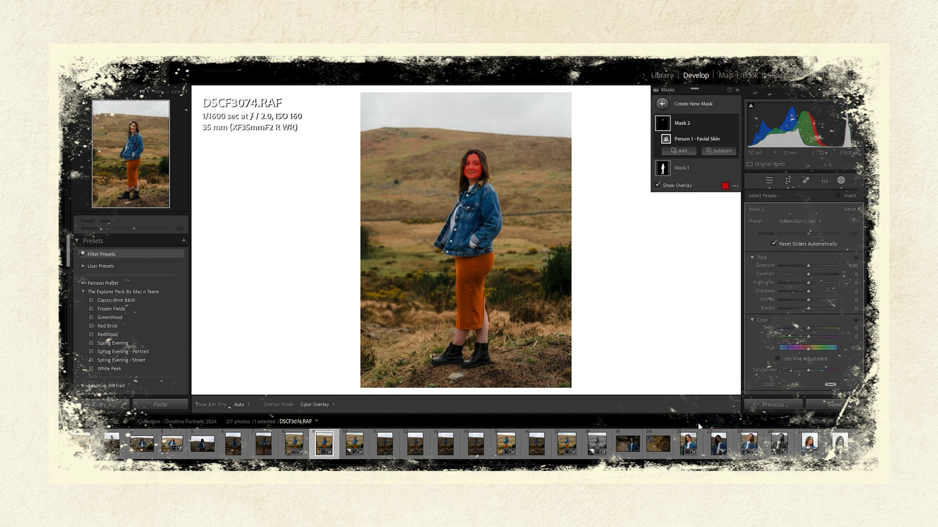
{"action": "left_click_drag", "start_coordinate": [869, 200], "coordinate": [870, 243]}
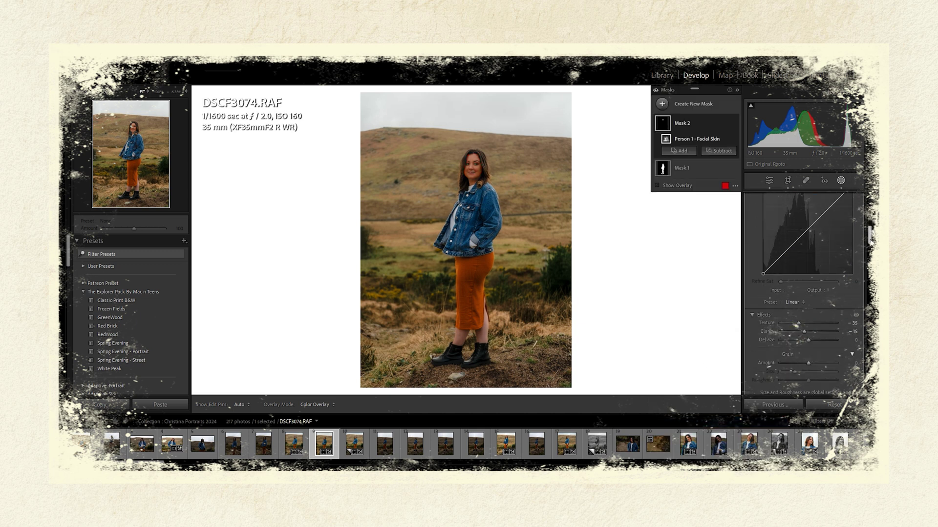
{"action": "left_click", "coordinate": [852, 324]}
{"action": "type", "text": "- 10"}
{"action": "key", "text": "Return"}
{"action": "left_click", "coordinate": [852, 332]}
{"action": "type", "text": "-10"}
{"action": "key", "text": "Return"}
Step: Raise the Highlights slightly on the facial skin mask and close masking
{"action": "scroll", "coordinate": [869, 243], "scroll_direction": "up", "scroll_amount": 5}
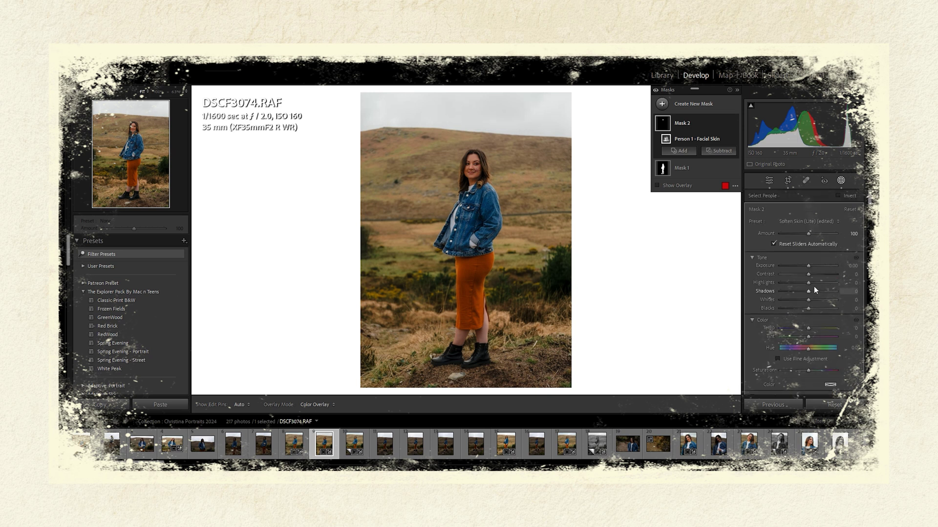
{"action": "left_click_drag", "start_coordinate": [806, 282], "coordinate": [812, 282]}
{"action": "key", "text": "shift+w"}
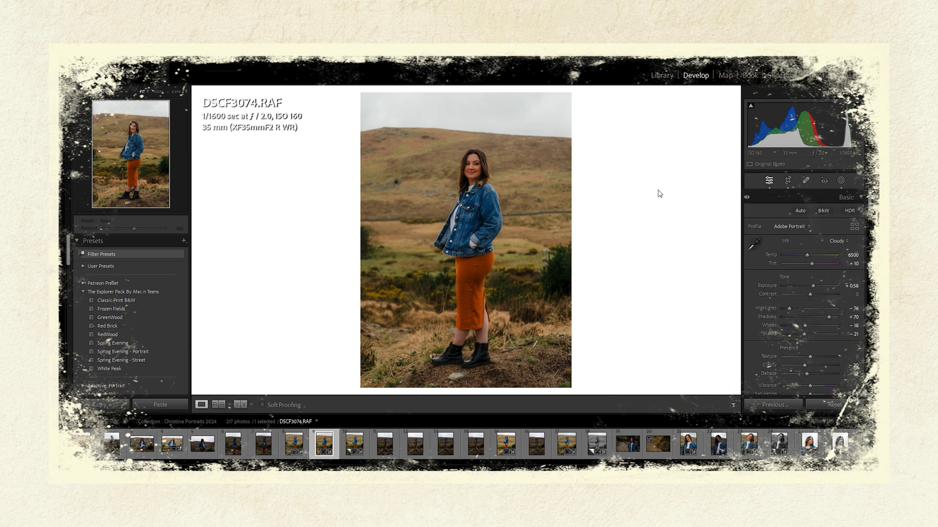
Step: Add another people mask that covers only the woman's body skin
{"action": "left_click", "coordinate": [840, 181]}
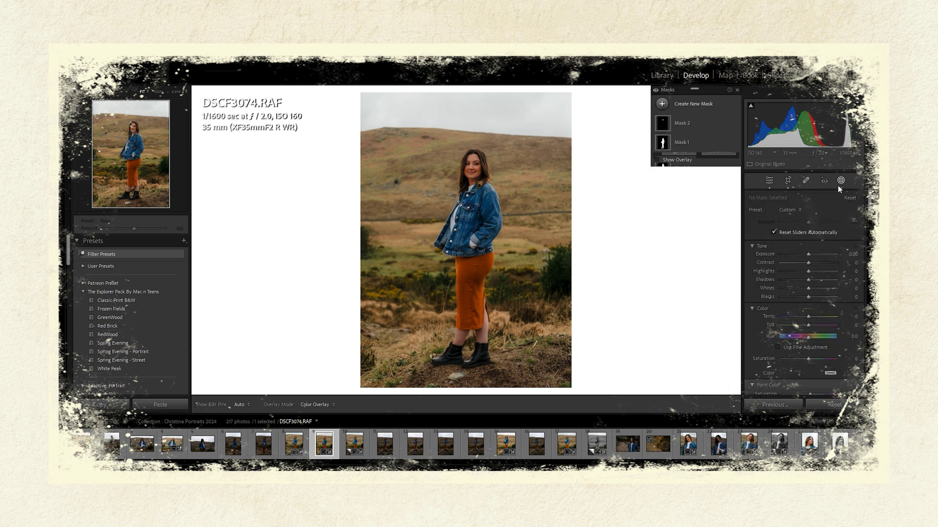
{"action": "left_click", "coordinate": [662, 104]}
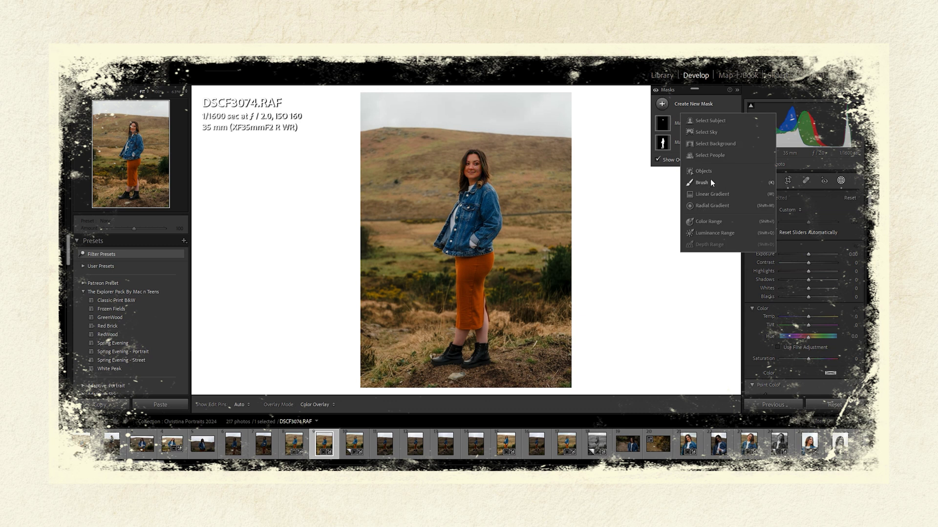
{"action": "left_click", "coordinate": [710, 155]}
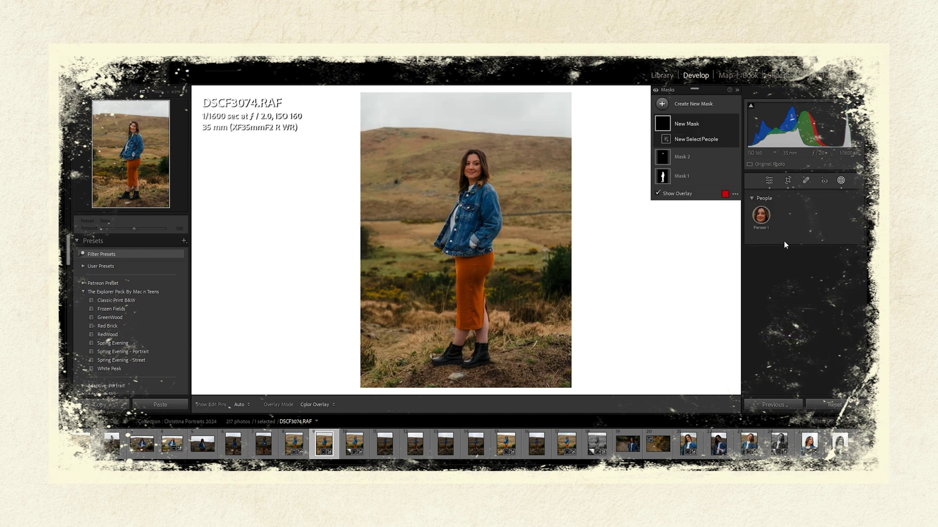
{"action": "left_click", "coordinate": [761, 216]}
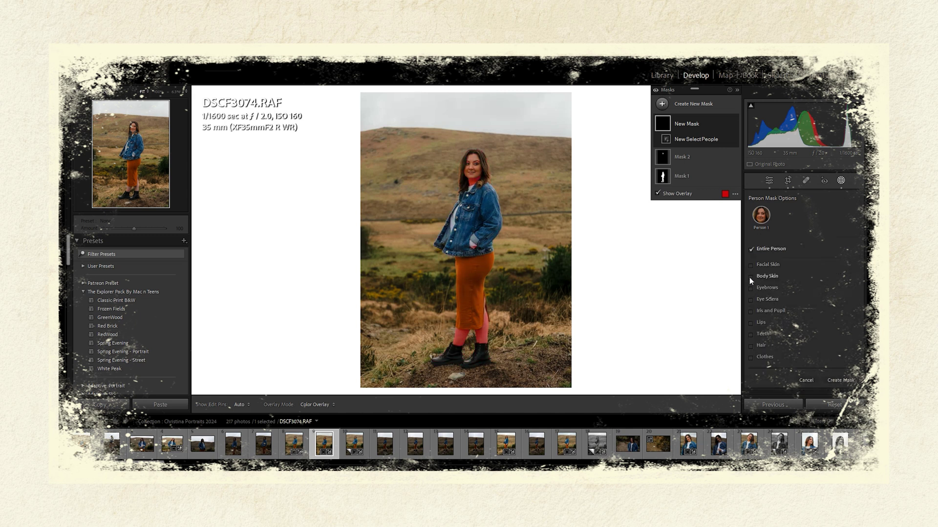
{"action": "left_click", "coordinate": [833, 381]}
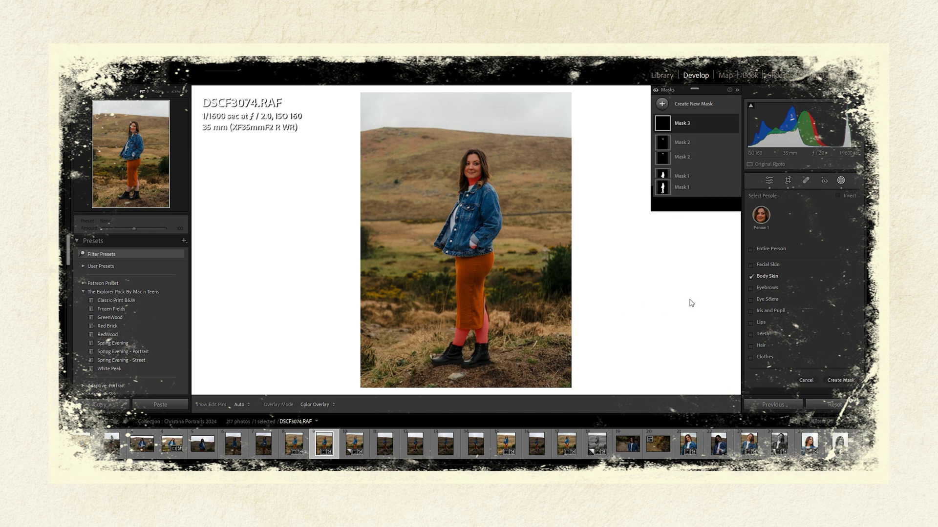
Step: Set the body skin mask's Temp to 5 and Saturation to 10, compare it with the mask off, and close masking
{"action": "left_click_drag", "start_coordinate": [849, 335], "coordinate": [850, 331]}
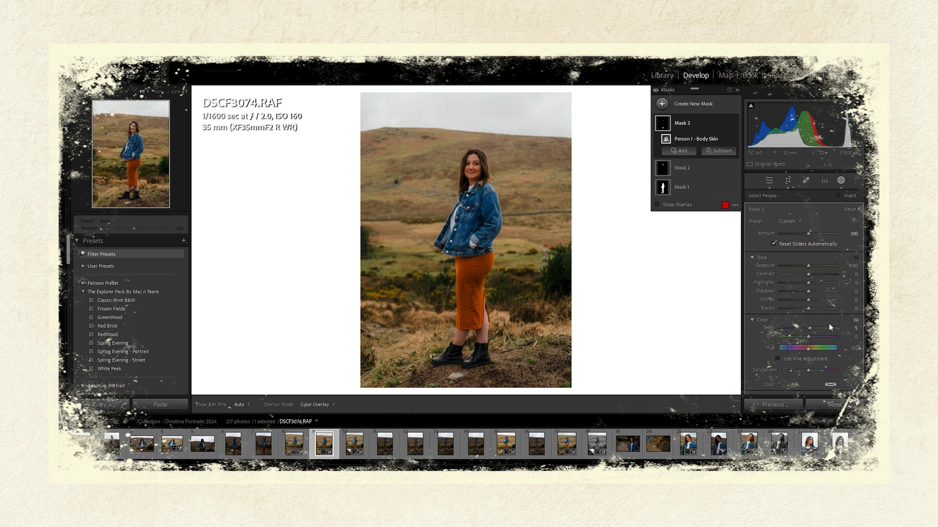
{"action": "left_click_drag", "start_coordinate": [807, 369], "coordinate": [813, 369]}
{"action": "left_click", "coordinate": [850, 370]}
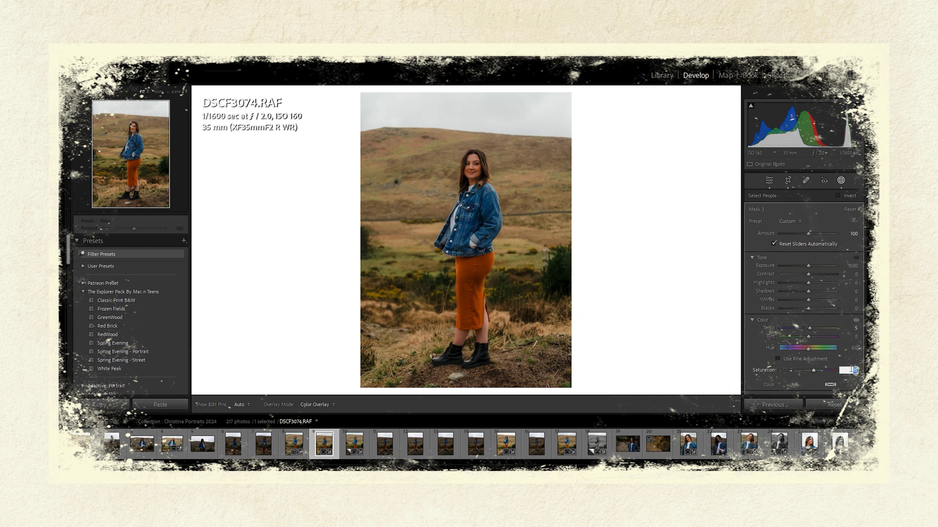
{"action": "type", "text": "10"}
{"action": "key", "text": "Return"}
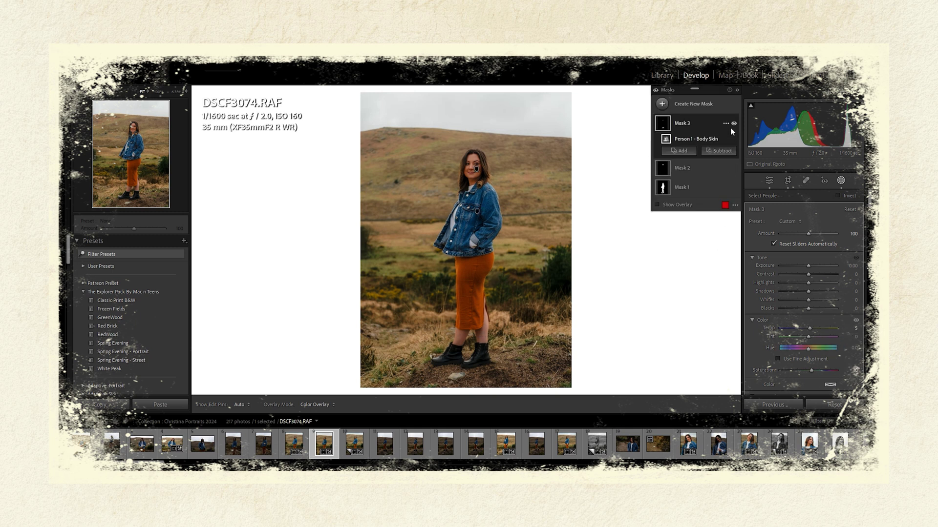
{"action": "left_click", "coordinate": [734, 126]}
{"action": "left_click", "coordinate": [840, 180]}
Step: Add a new people mask that covers only the woman's hair
{"action": "left_click", "coordinate": [473, 163]}
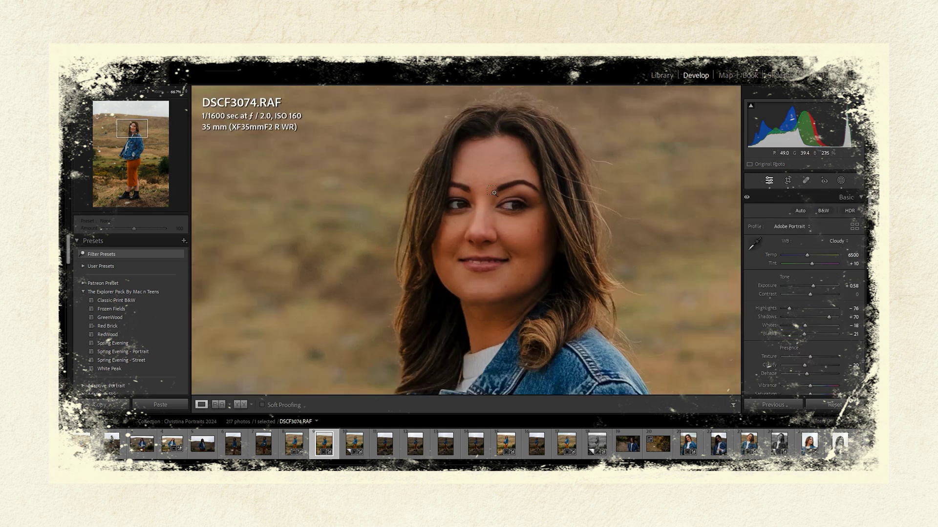
{"action": "left_click", "coordinate": [841, 180]}
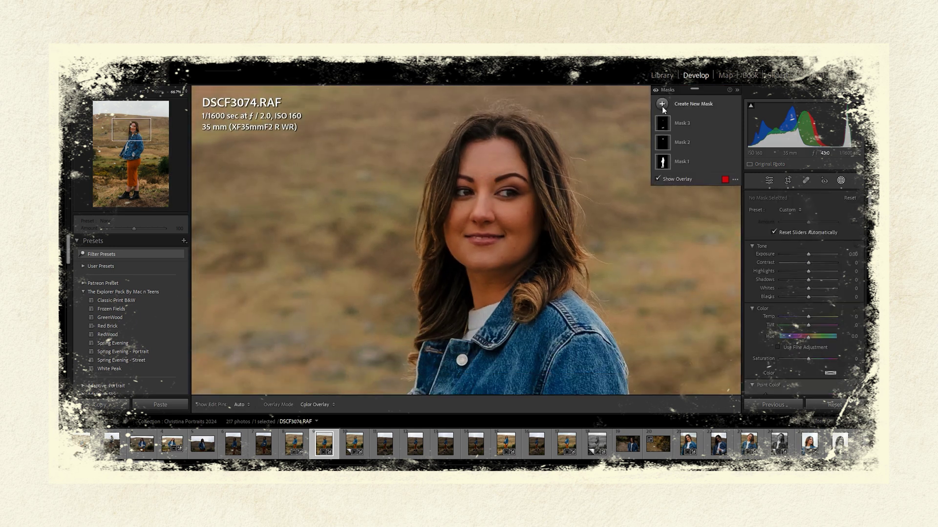
{"action": "left_click", "coordinate": [662, 104]}
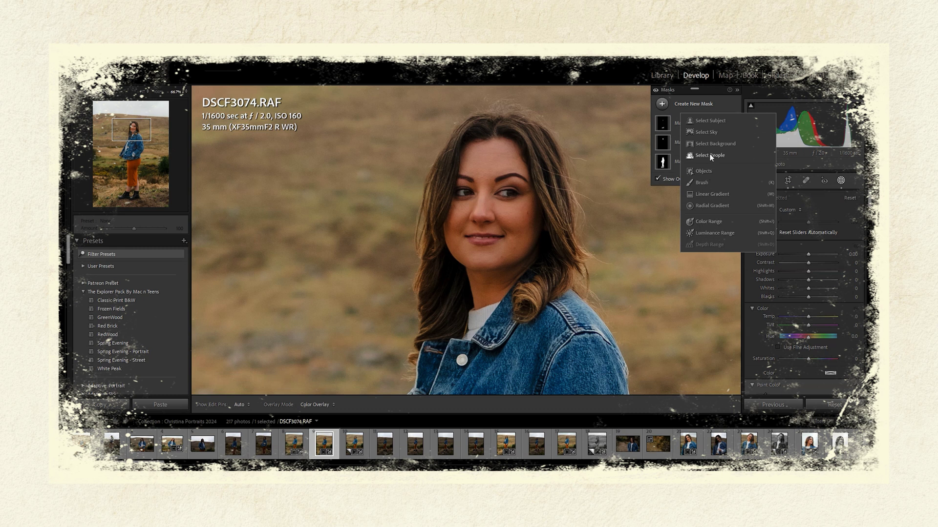
{"action": "key", "text": "Escape"}
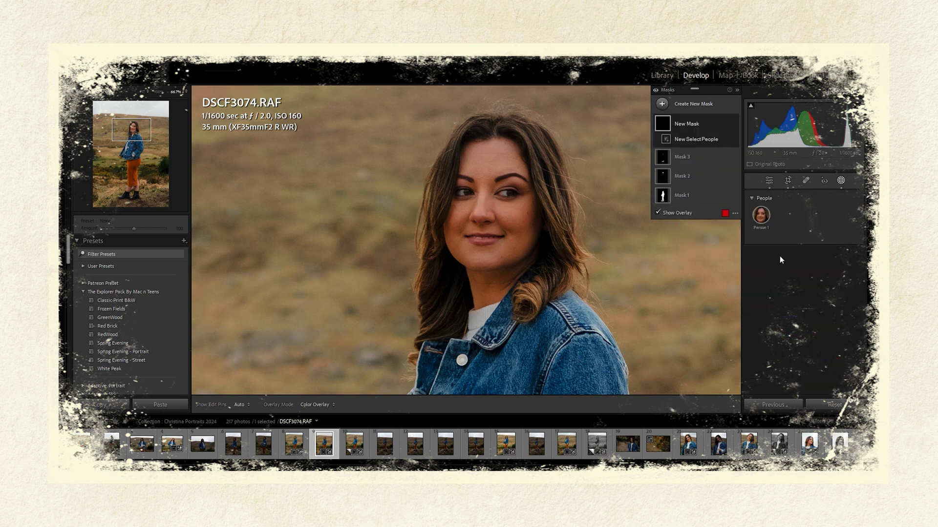
{"action": "left_click", "coordinate": [761, 217]}
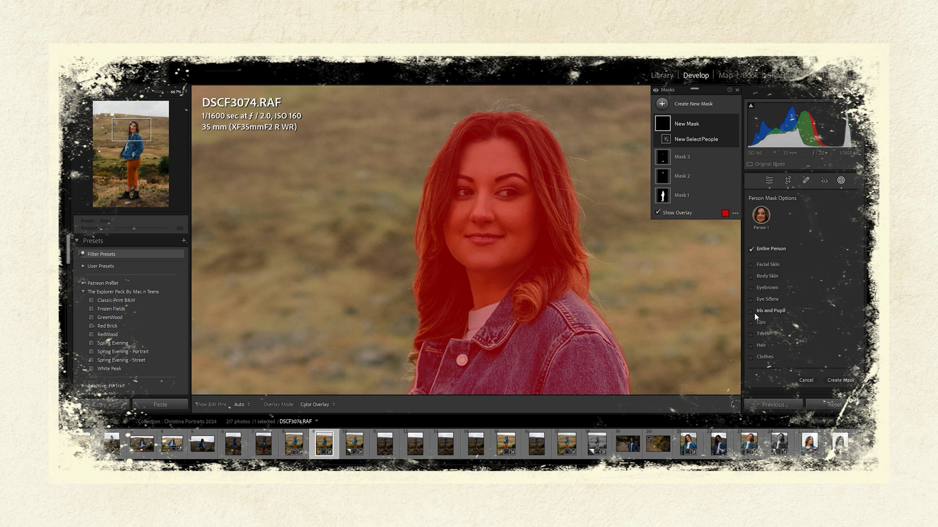
{"action": "left_click", "coordinate": [750, 345]}
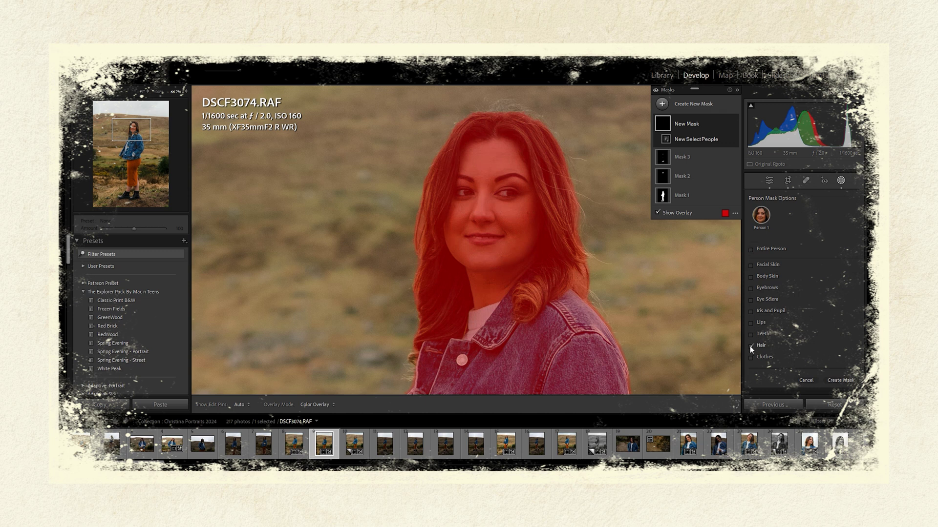
{"action": "left_click", "coordinate": [841, 380]}
Step: Adjust the hair mask's Saturation slightly and set its Clarity to -15, closing masking when finished
{"action": "key", "text": "shift+w"}
{"action": "left_click_drag", "start_coordinate": [813, 286], "coordinate": [810, 266]}
{"action": "scroll", "coordinate": [870, 211], "scroll_direction": "down", "scroll_amount": 5}
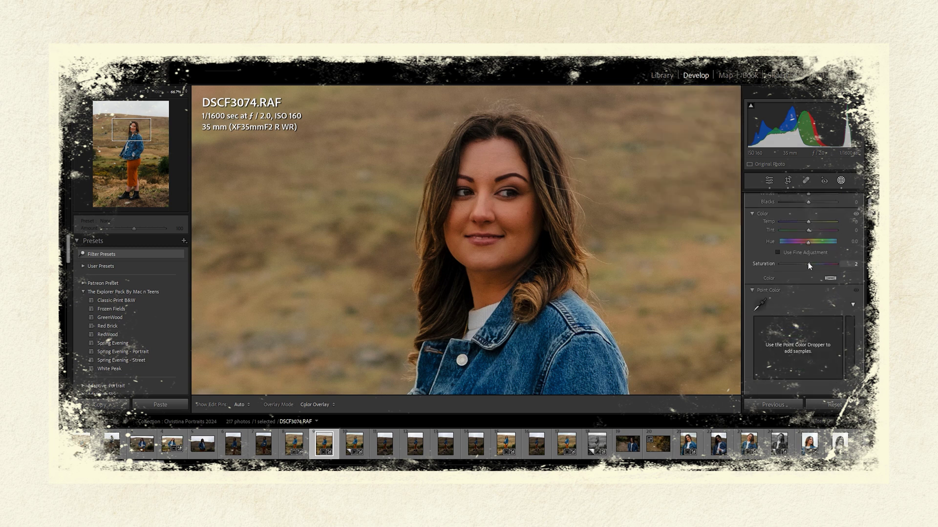
{"action": "left_click_drag", "start_coordinate": [810, 266], "coordinate": [809, 265]}
{"action": "scroll", "coordinate": [869, 224], "scroll_direction": "down", "scroll_amount": 5}
{"action": "scroll", "coordinate": [869, 234], "scroll_direction": "down", "scroll_amount": 5}
{"action": "left_click_drag", "start_coordinate": [810, 288], "coordinate": [809, 288]}
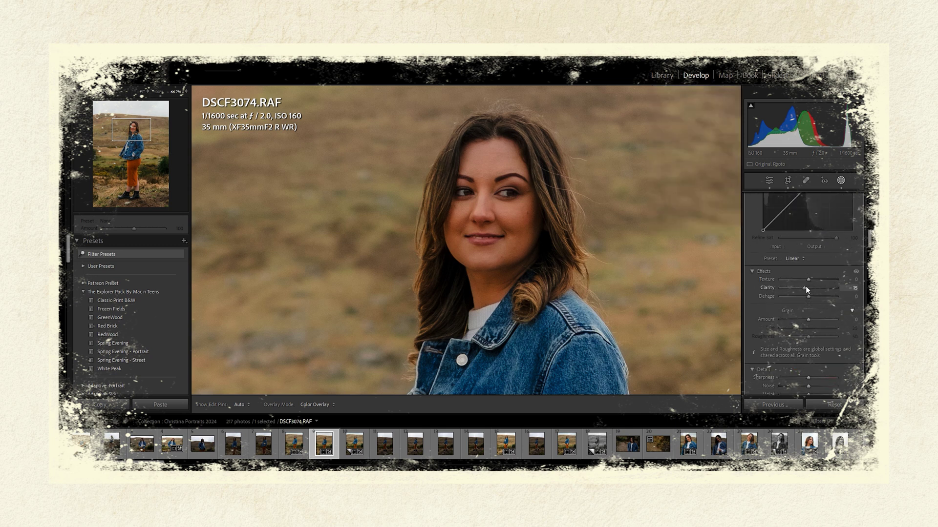
{"action": "left_click", "coordinate": [842, 180]}
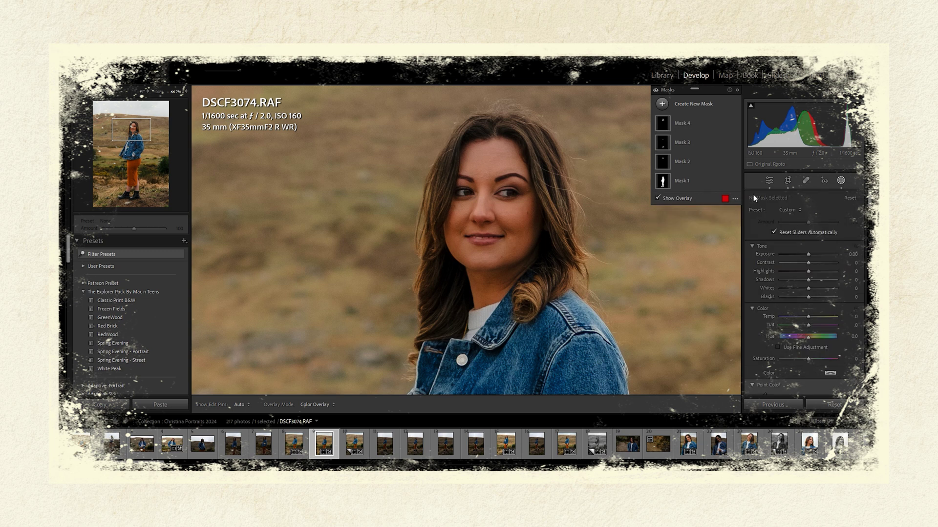
Step: Add a single people mask that covers the woman's Eye Sclera together with her Iris and Pupil
{"action": "left_click", "coordinate": [662, 103]}
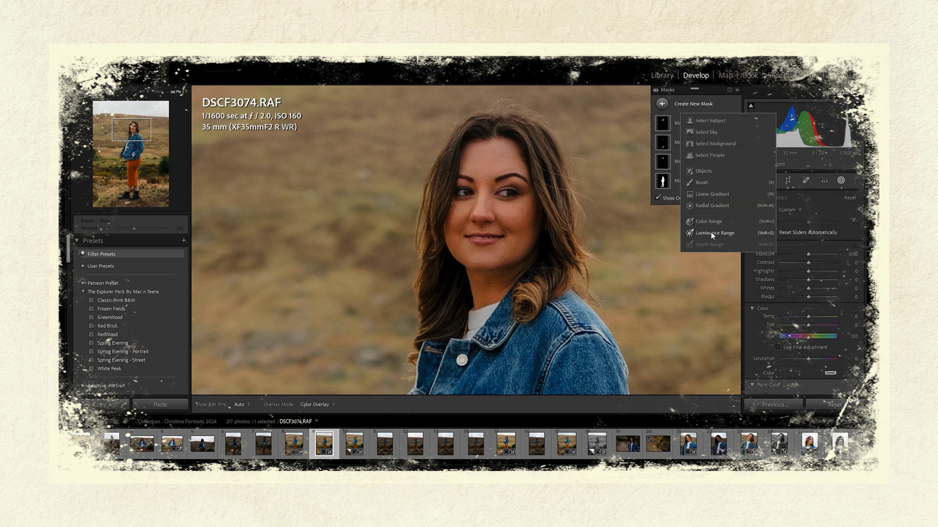
{"action": "left_click", "coordinate": [707, 155]}
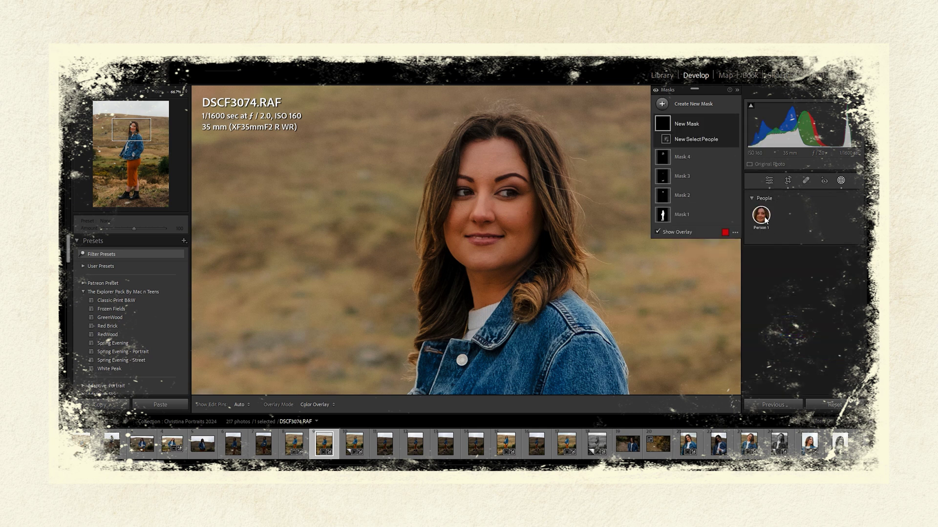
{"action": "left_click", "coordinate": [761, 215]}
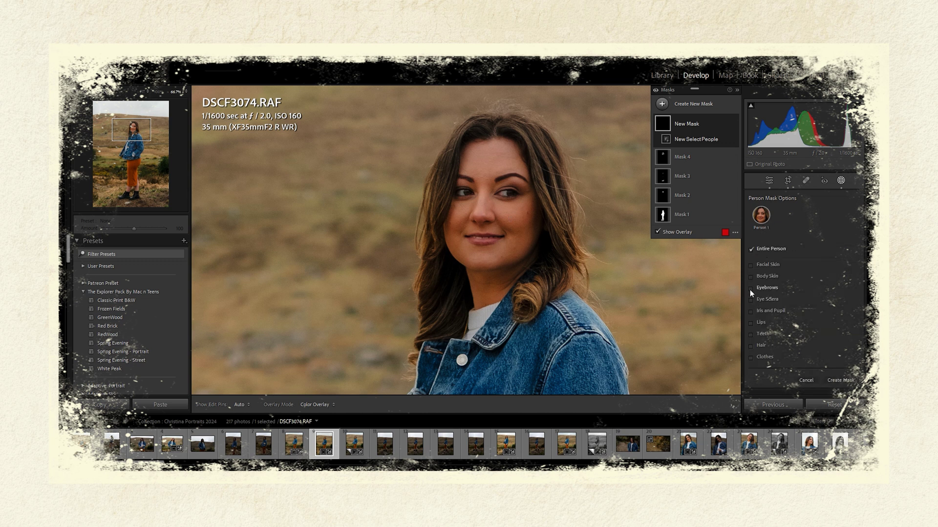
{"action": "left_click", "coordinate": [751, 287]}
{"action": "left_click", "coordinate": [751, 299]}
{"action": "left_click", "coordinate": [751, 311]}
{"action": "left_click", "coordinate": [841, 386]}
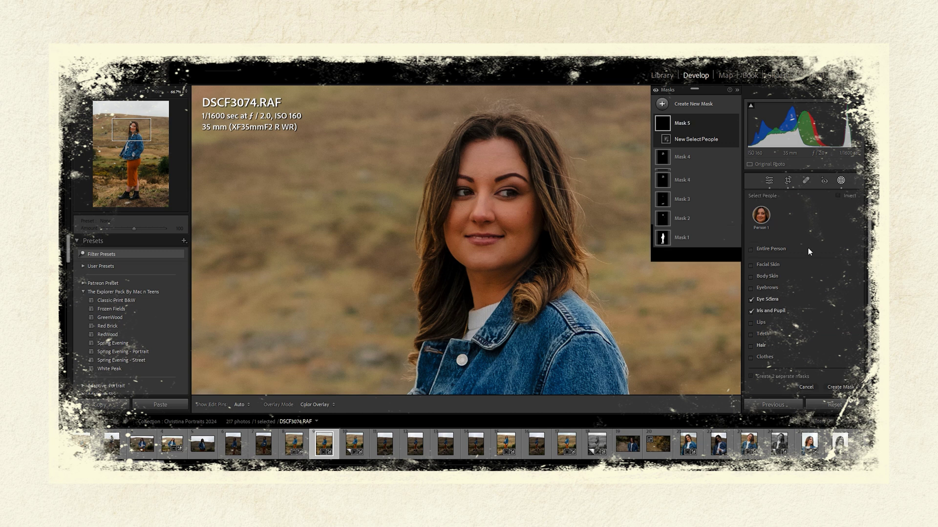
Step: Apply the Iris Enhance preset to the combined eye mask, set Exposure to 0.15, reset its Saturation, and close masking
{"action": "left_click", "coordinate": [791, 222]}
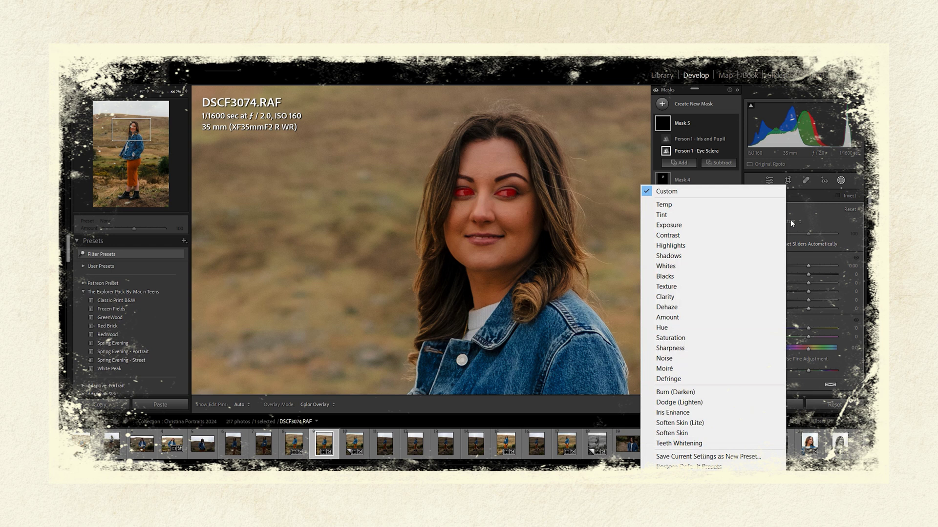
{"action": "left_click", "coordinate": [701, 413]}
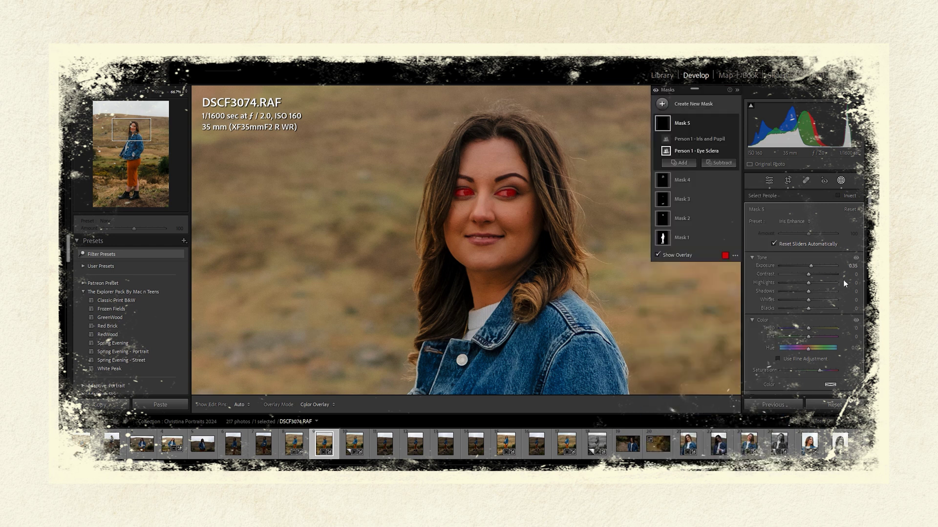
{"action": "left_click", "coordinate": [853, 268]}
{"action": "type", "text": "0.15"}
{"action": "key", "text": "Return"}
{"action": "scroll", "coordinate": [868, 206], "scroll_direction": "down", "scroll_amount": 2}
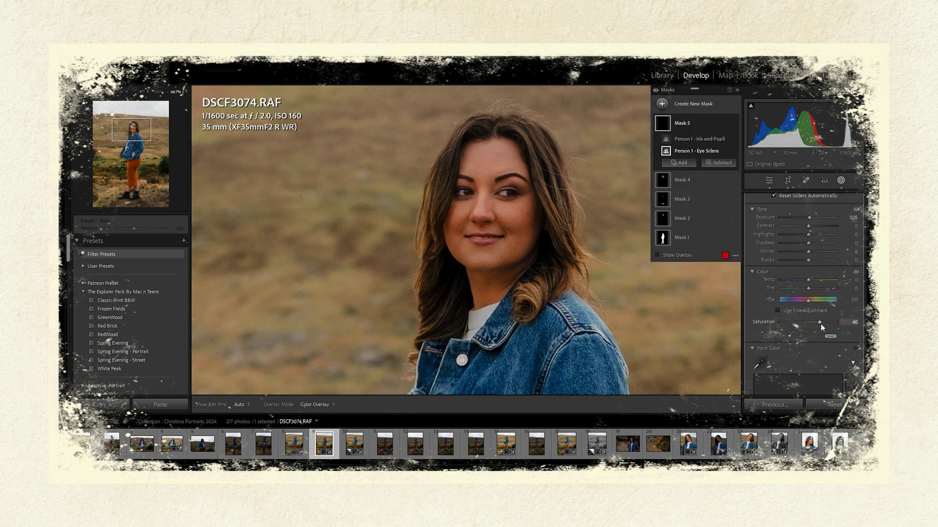
{"action": "double_click", "coordinate": [821, 324]}
{"action": "left_click", "coordinate": [840, 181]}
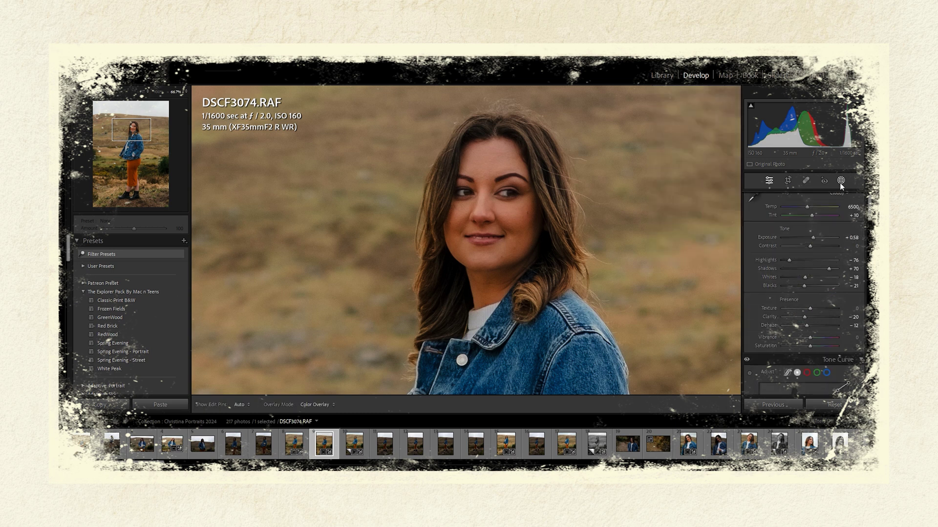
Step: Add another people mask that covers only the woman's Iris and Pupil
{"action": "left_click", "coordinate": [840, 183]}
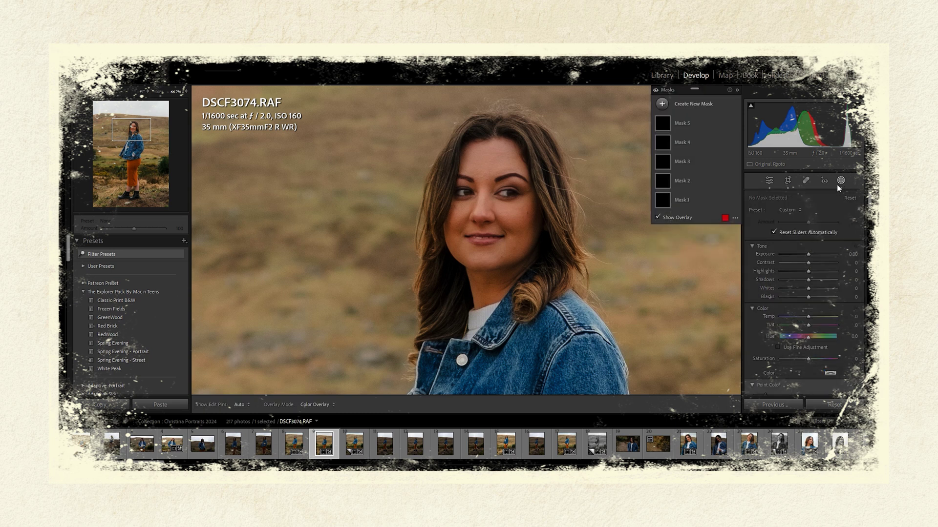
{"action": "left_click", "coordinate": [662, 104]}
{"action": "left_click", "coordinate": [708, 156]}
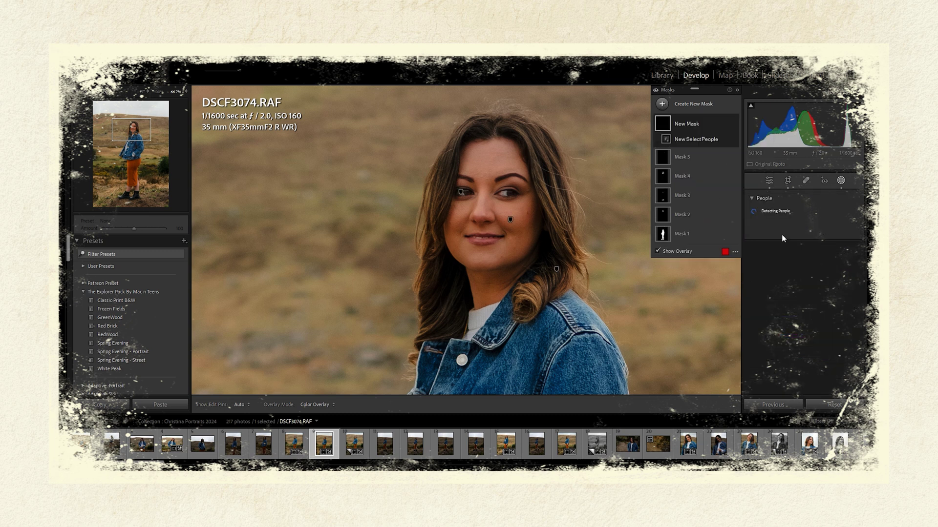
{"action": "left_click", "coordinate": [763, 218]}
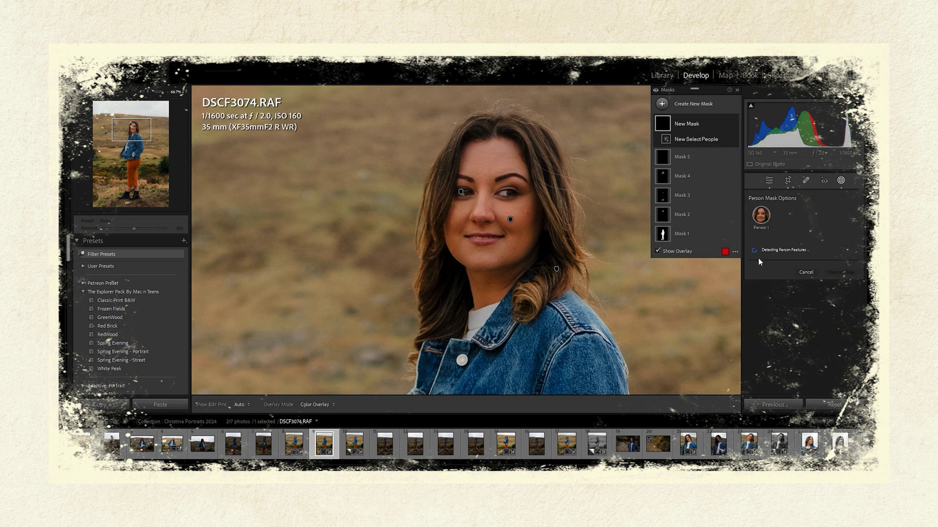
{"action": "left_click", "coordinate": [840, 381]}
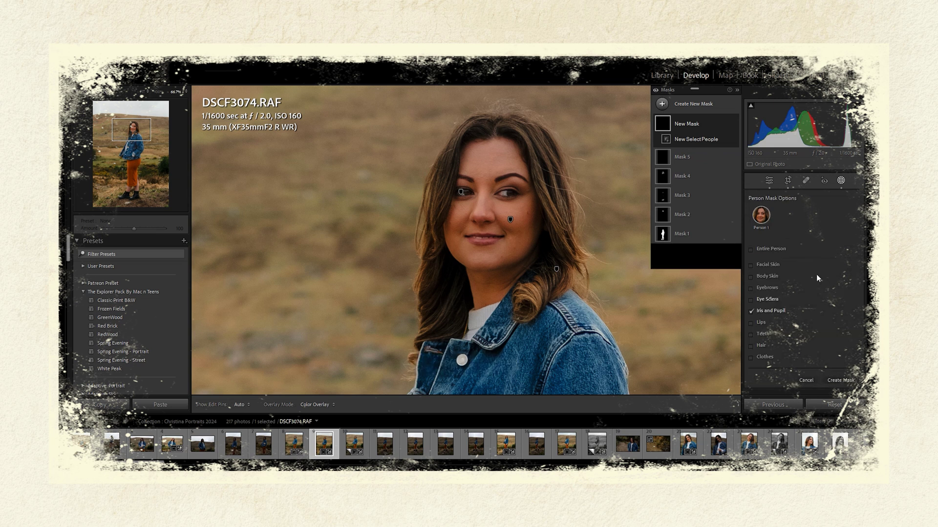
Step: Apply the Iris Enhance preset to the iris and pupil mask with Exposure set to 0.10, and close masking
{"action": "left_click", "coordinate": [790, 222]}
{"action": "left_click", "coordinate": [672, 412]}
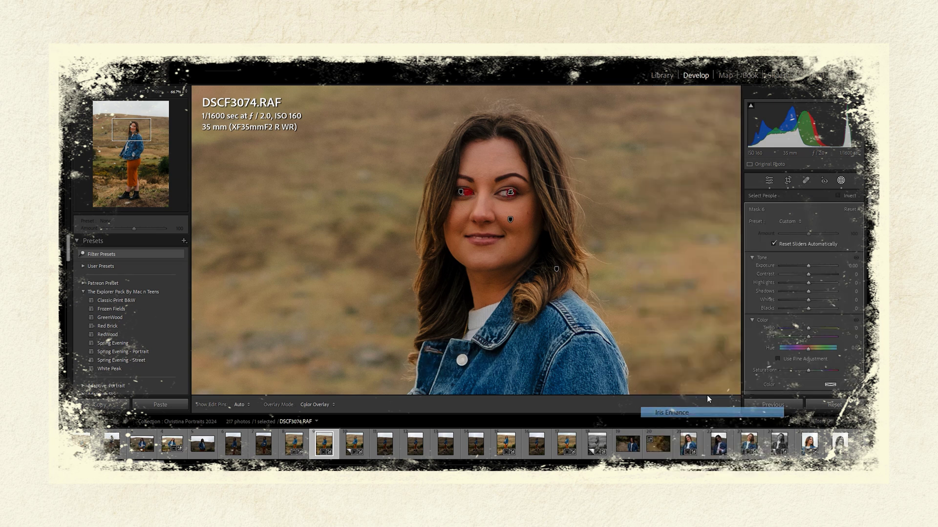
{"action": "left_click", "coordinate": [852, 266]}
{"action": "type", "text": "0.1"}
{"action": "key", "text": "Tab"}
{"action": "left_click", "coordinate": [841, 181]}
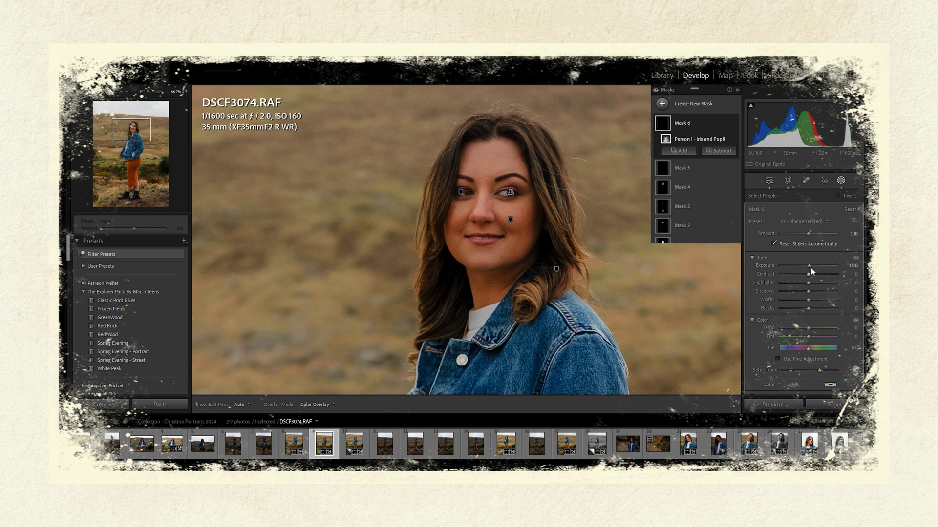
{"action": "left_click", "coordinate": [840, 181]}
Step: Add a people mask that covers only the woman's teeth
{"action": "left_click", "coordinate": [840, 181]}
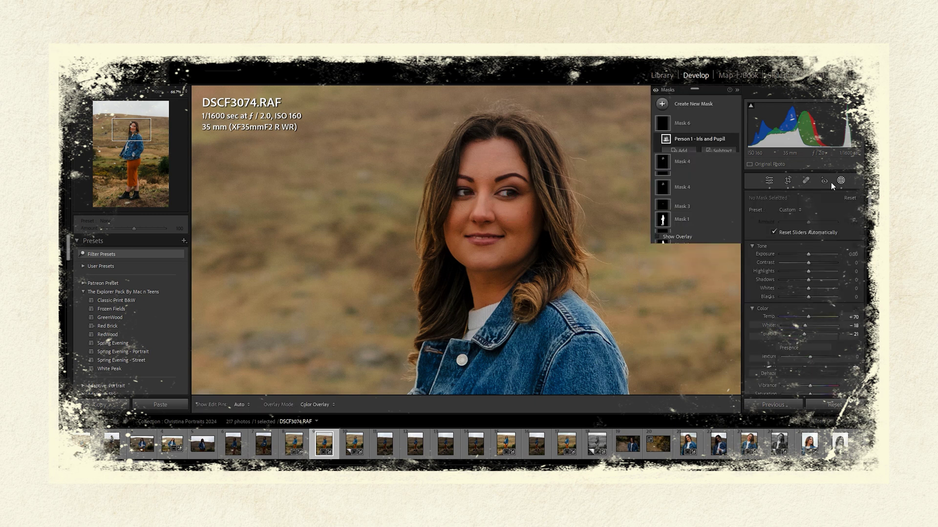
{"action": "left_click", "coordinate": [662, 105]}
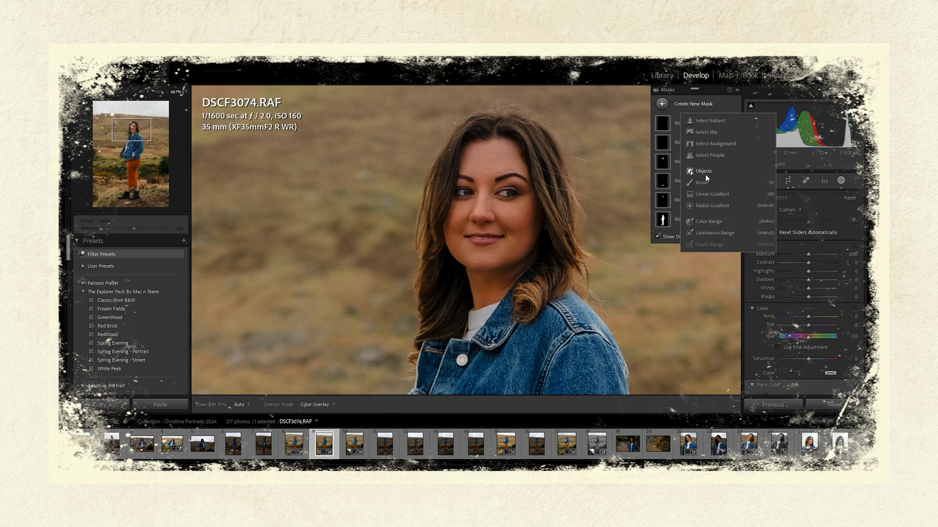
{"action": "left_click", "coordinate": [711, 157]}
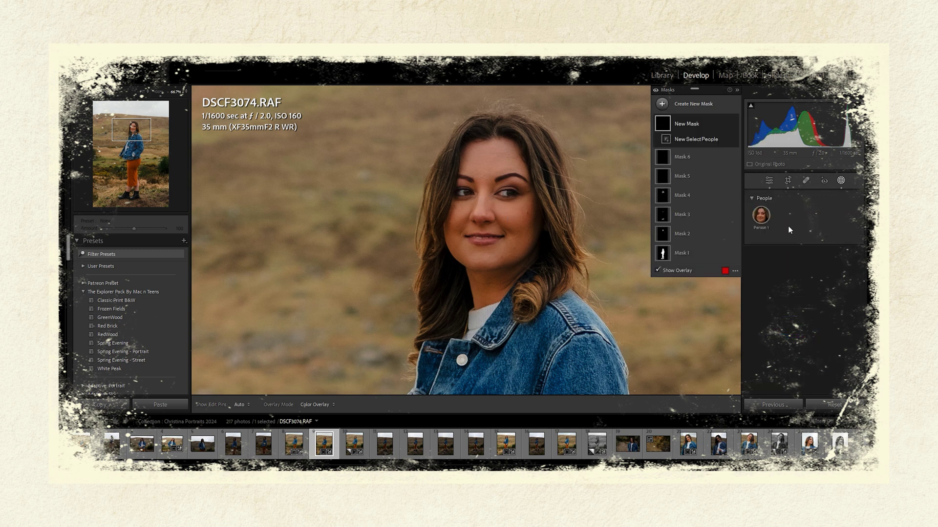
{"action": "left_click", "coordinate": [766, 221]}
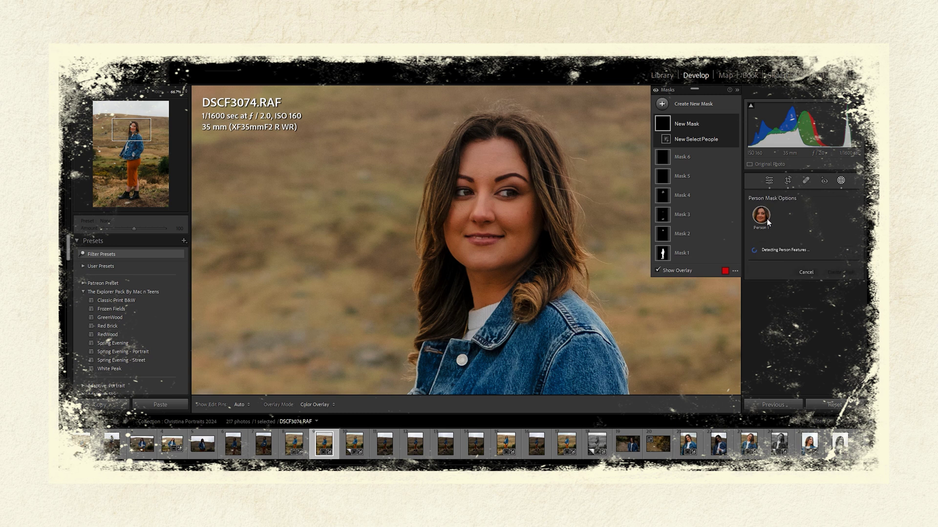
{"action": "left_click", "coordinate": [751, 333]}
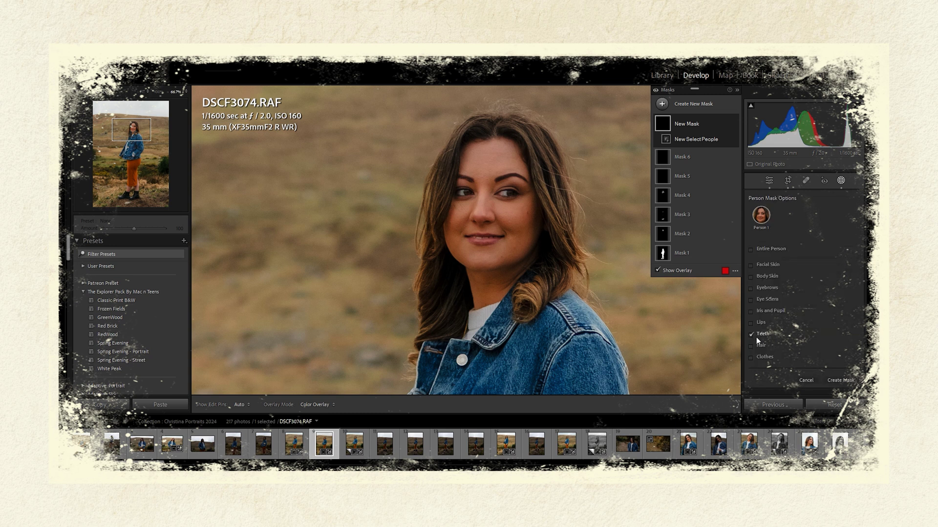
{"action": "left_click", "coordinate": [839, 381]}
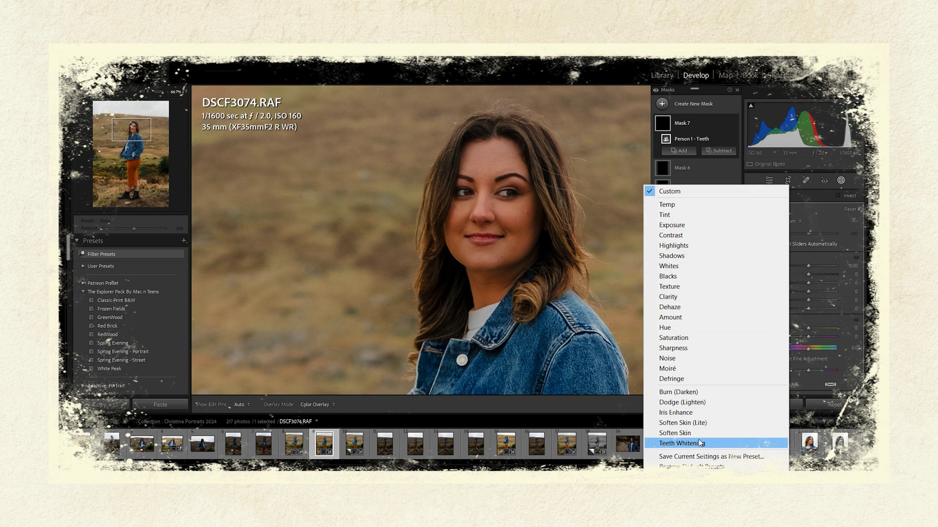
Step: Apply the Teeth Whitening preset to the teeth mask, raise its Saturation somewhat, and open its Exposure value for editing
{"action": "left_click", "coordinate": [698, 438]}
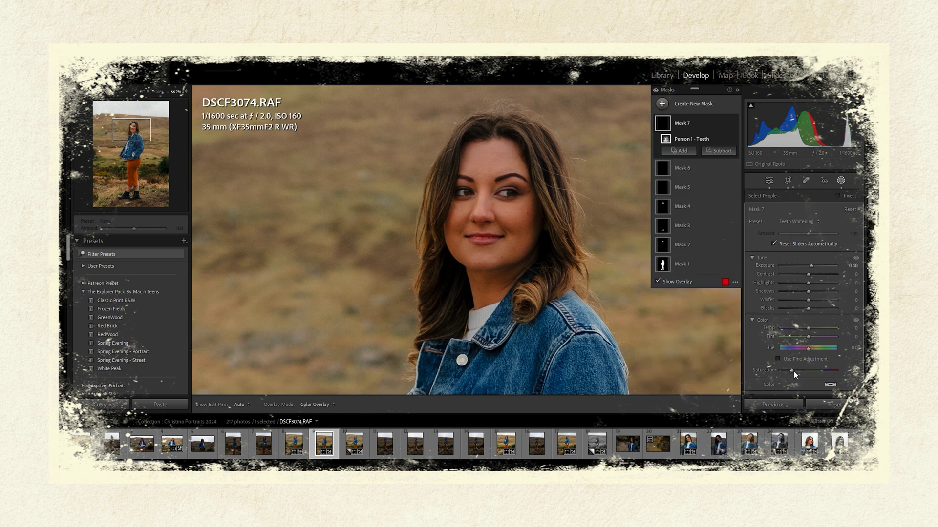
{"action": "left_click_drag", "start_coordinate": [793, 371], "coordinate": [801, 371]}
{"action": "left_click", "coordinate": [855, 266]}
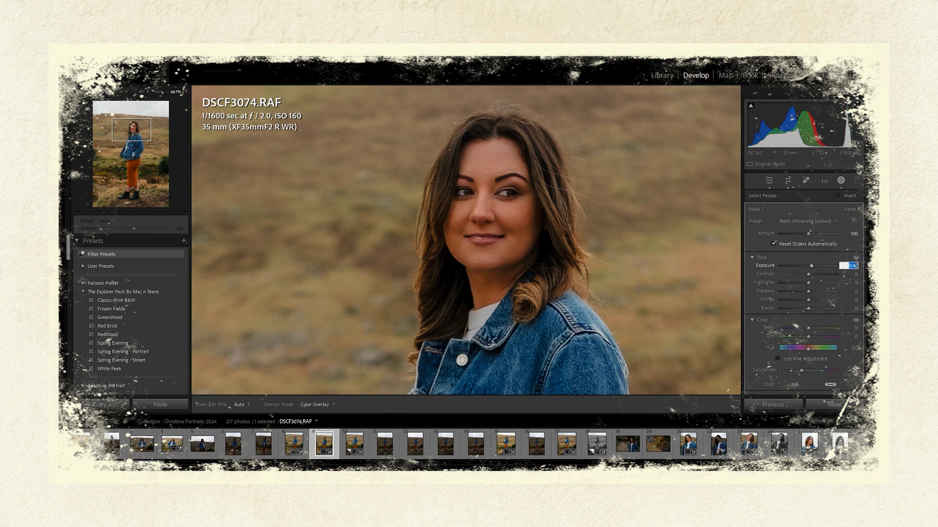
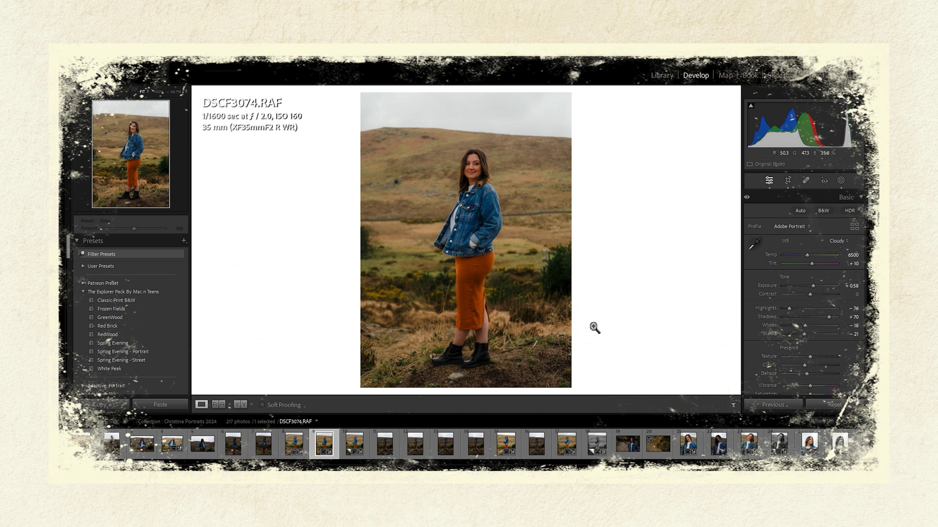
Step: Add a Select Sky mask with Highlights -23, Whites 15 and Temp -5, and close masking
{"action": "left_click", "coordinate": [840, 180]}
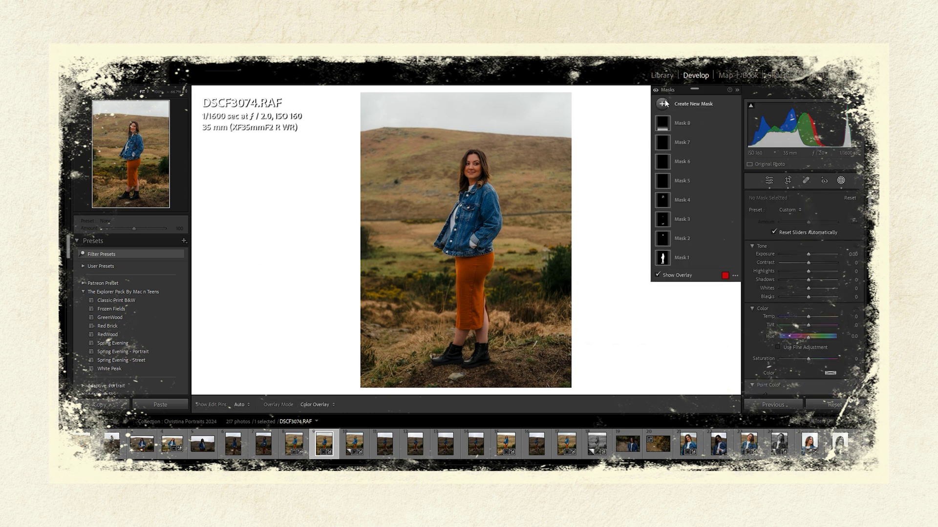
{"action": "left_click", "coordinate": [662, 104]}
{"action": "left_click", "coordinate": [703, 132]}
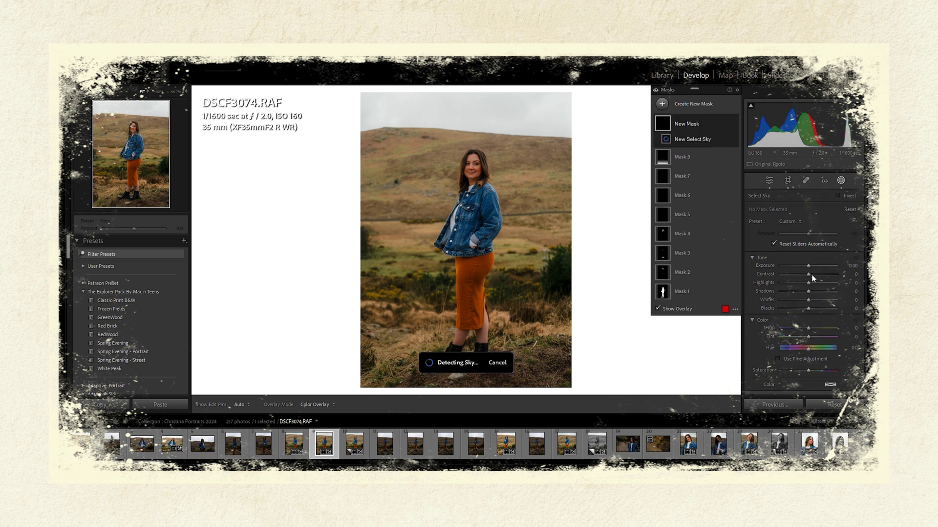
{"action": "left_click_drag", "start_coordinate": [808, 282], "coordinate": [806, 327]}
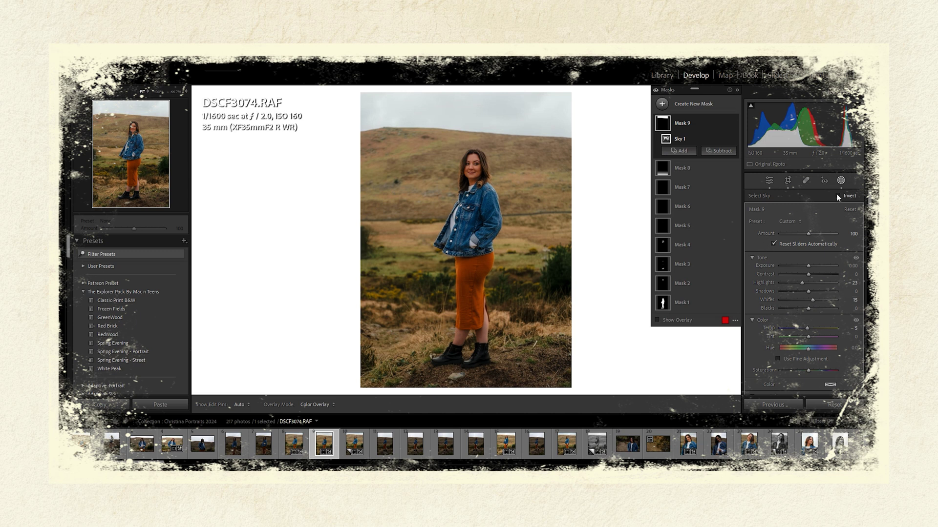
{"action": "key", "text": "shift+w"}
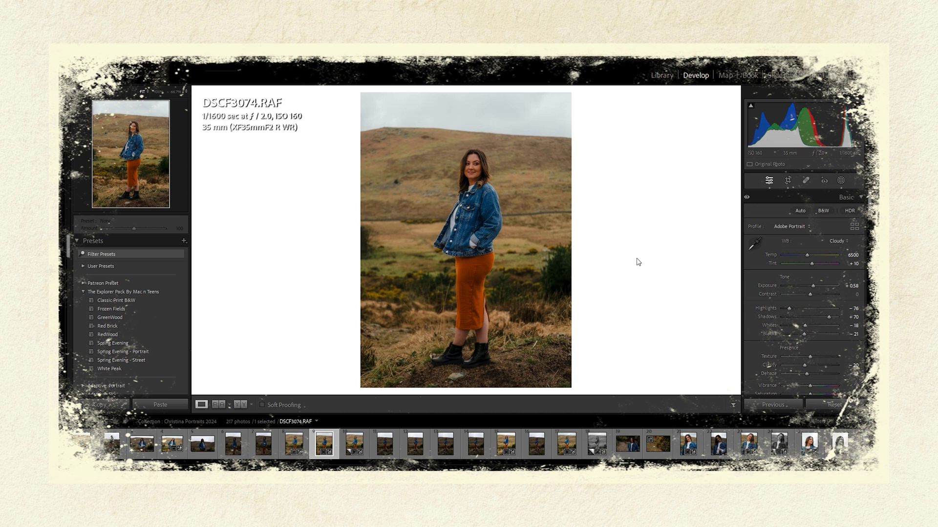
Step: Compare DSCF3074.RAF before and after its edits, both side by side and in single view
{"action": "key", "text": "y"}
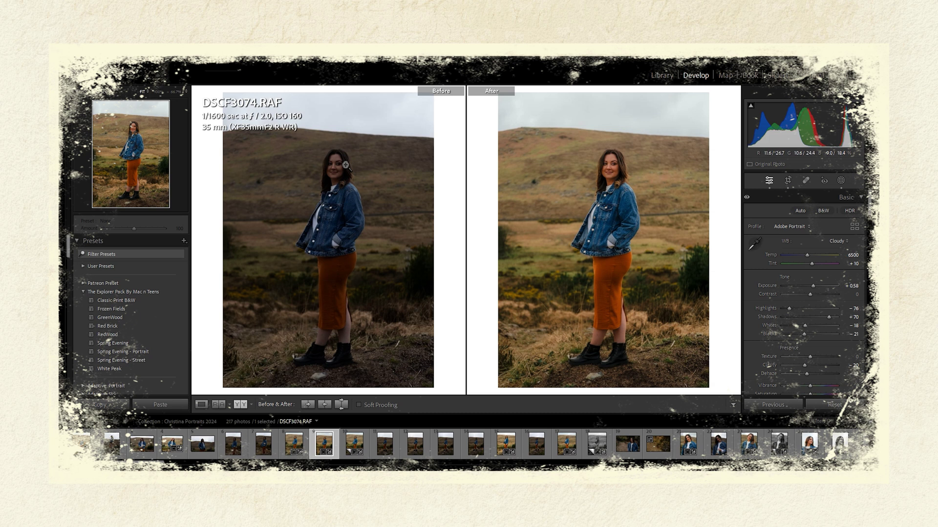
{"action": "key", "text": "y"}
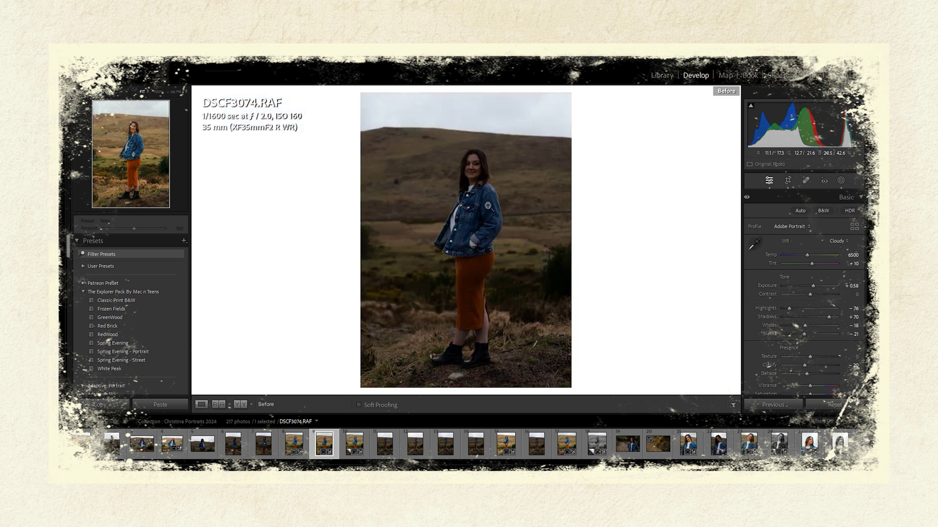
{"action": "key", "text": "backslash"}
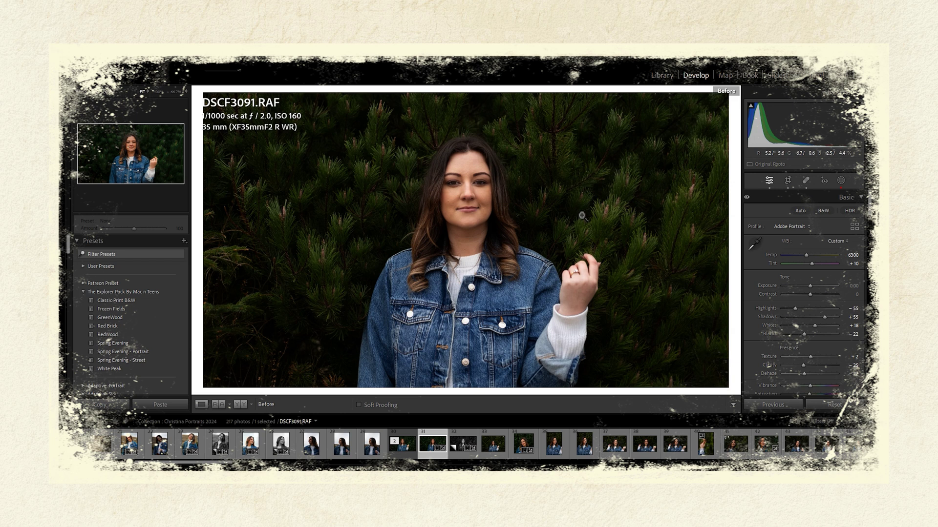
Step: Compare DSCF3091.RAF with its unedited version and review its Basic, Tone Curve and Color Mixer settings
{"action": "key", "text": "backslash"}
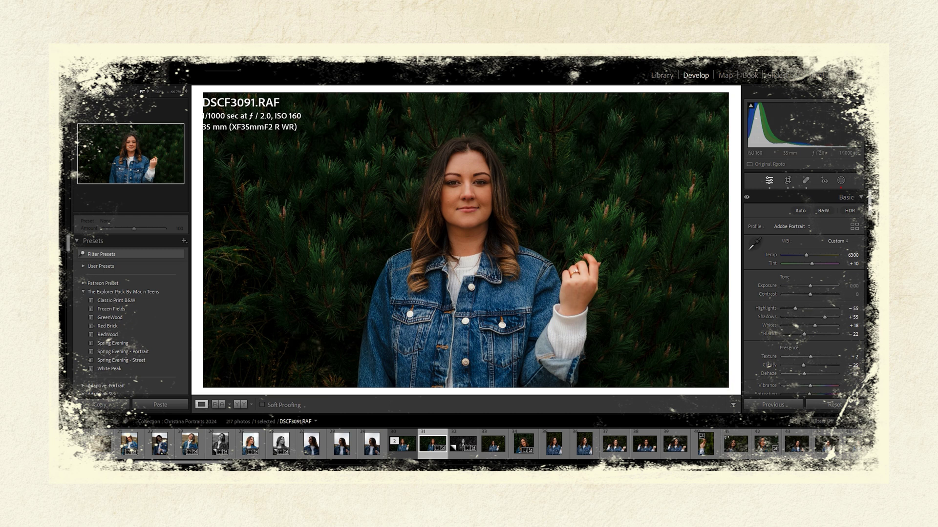
{"action": "scroll", "coordinate": [870, 210], "scroll_direction": "down", "scroll_amount": 2}
{"action": "scroll", "coordinate": [870, 210], "scroll_direction": "down", "scroll_amount": 8}
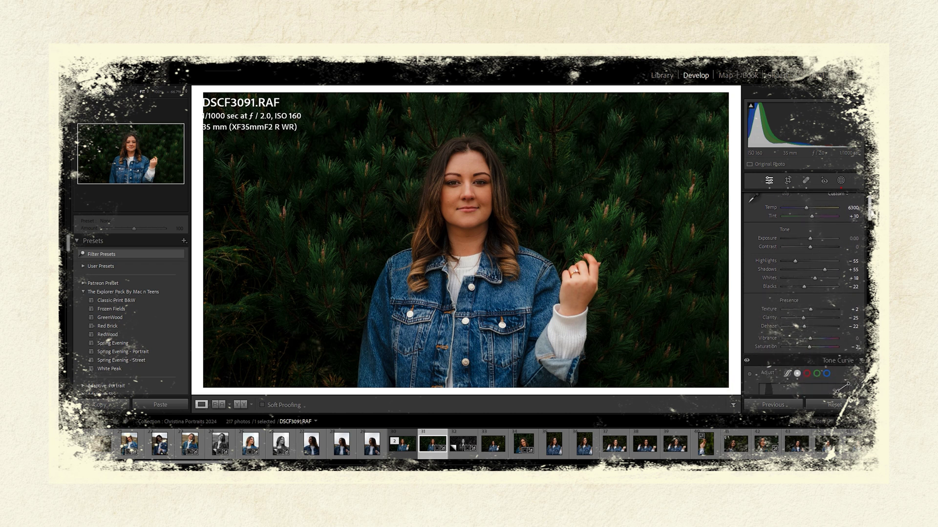
{"action": "scroll", "coordinate": [870, 210], "scroll_direction": "up", "scroll_amount": 7}
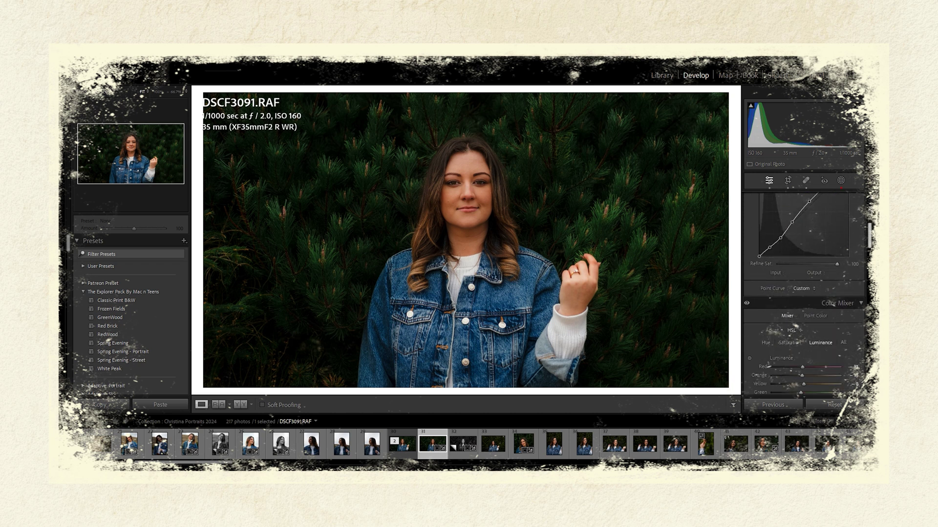
{"action": "scroll", "coordinate": [870, 209], "scroll_direction": "up", "scroll_amount": 4}
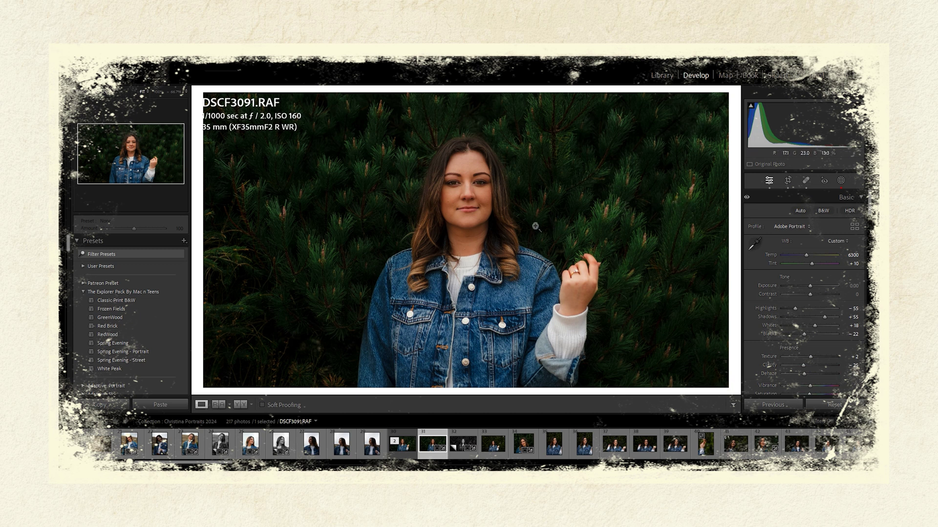
Step: Review the masks applied to DSCF3091.RAF and close masking
{"action": "left_click", "coordinate": [840, 182]}
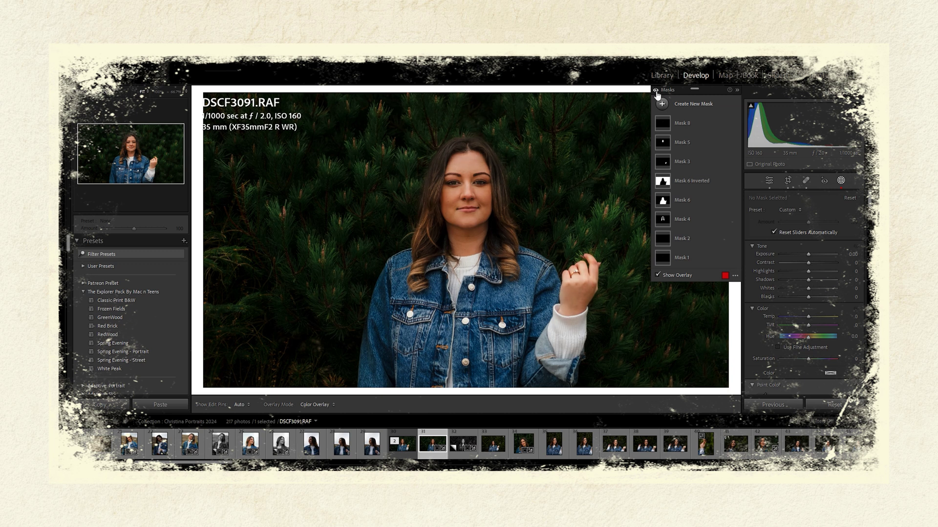
{"action": "mouse_move", "coordinate": [697, 302]}
{"action": "left_click", "coordinate": [837, 182]}
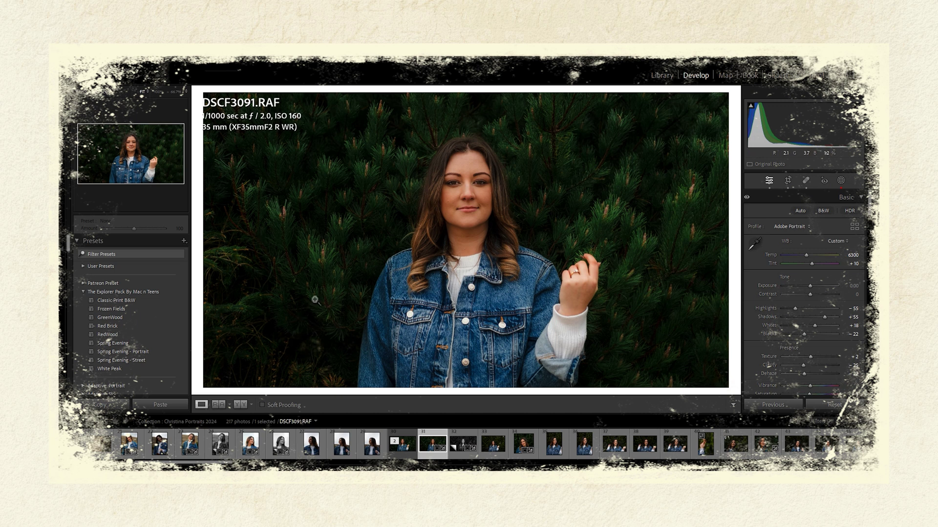
Step: Show the edited version of DSCF3125.RAF and toggle all its masks off and on to judge their effect
{"action": "left_click", "coordinate": [407, 456]}
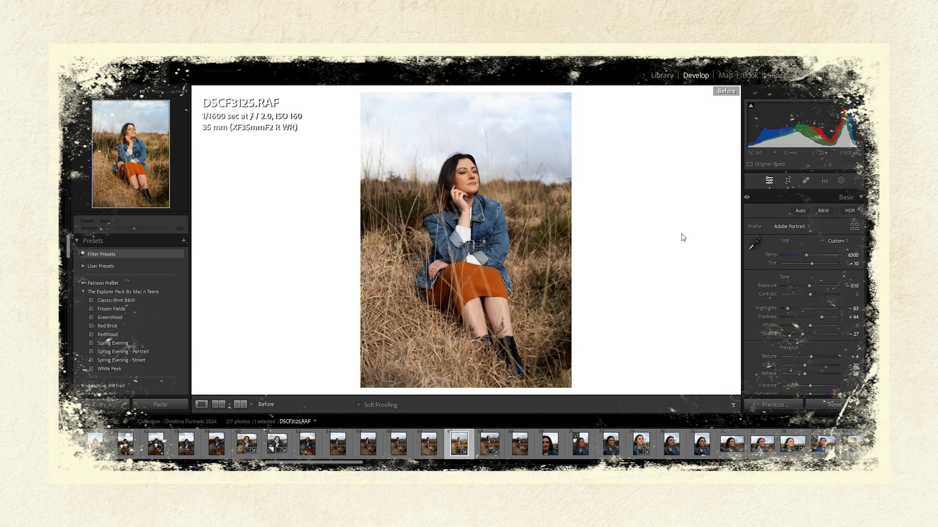
{"action": "key", "text": "backslash"}
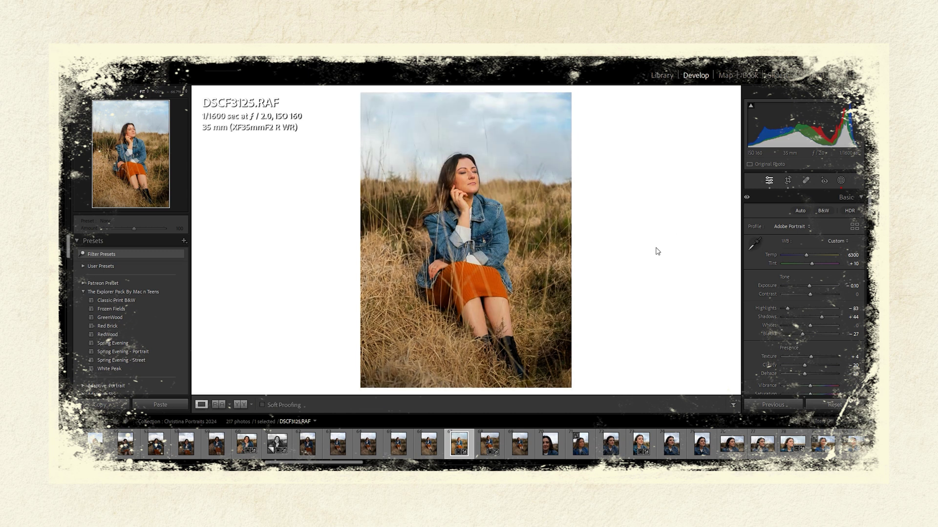
{"action": "left_click", "coordinate": [840, 181]}
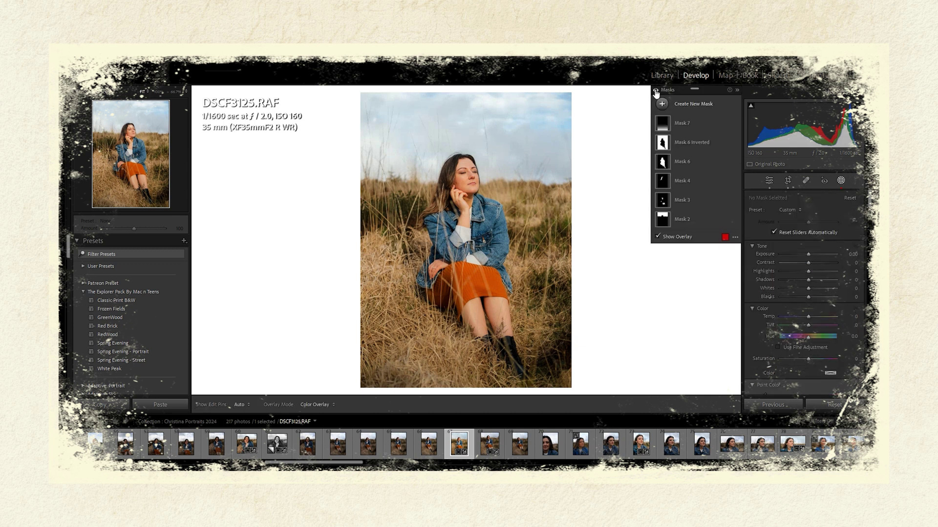
{"action": "left_click", "coordinate": [656, 90]}
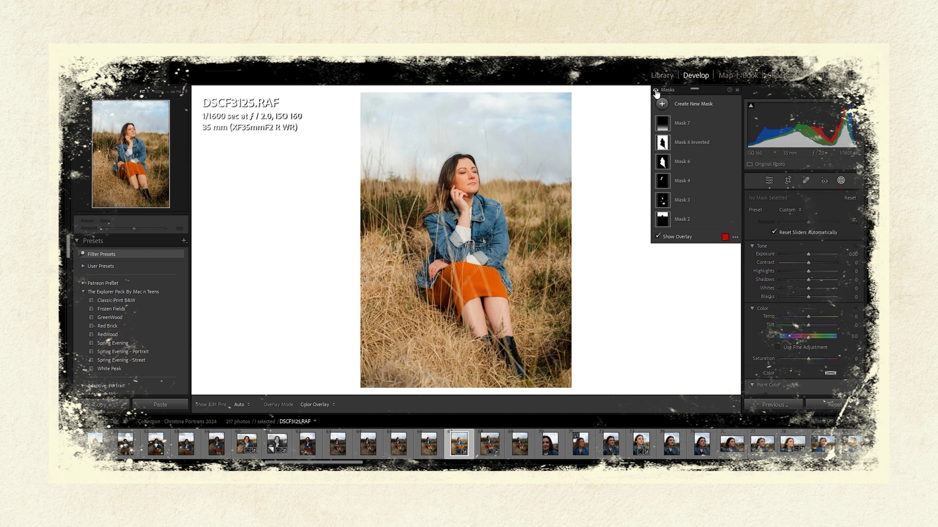
{"action": "left_click", "coordinate": [656, 91]}
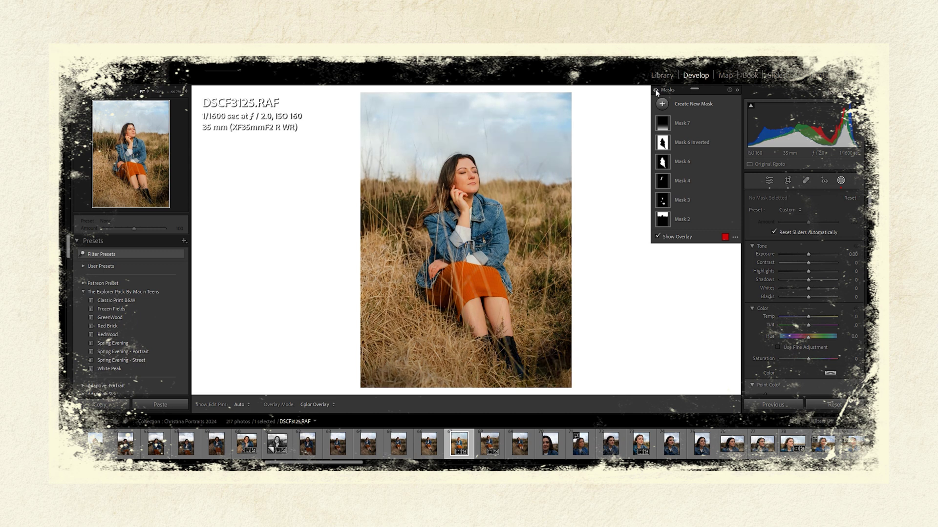
{"action": "left_click", "coordinate": [655, 90]}
{"action": "left_click", "coordinate": [655, 91]}
{"action": "left_click", "coordinate": [656, 90]}
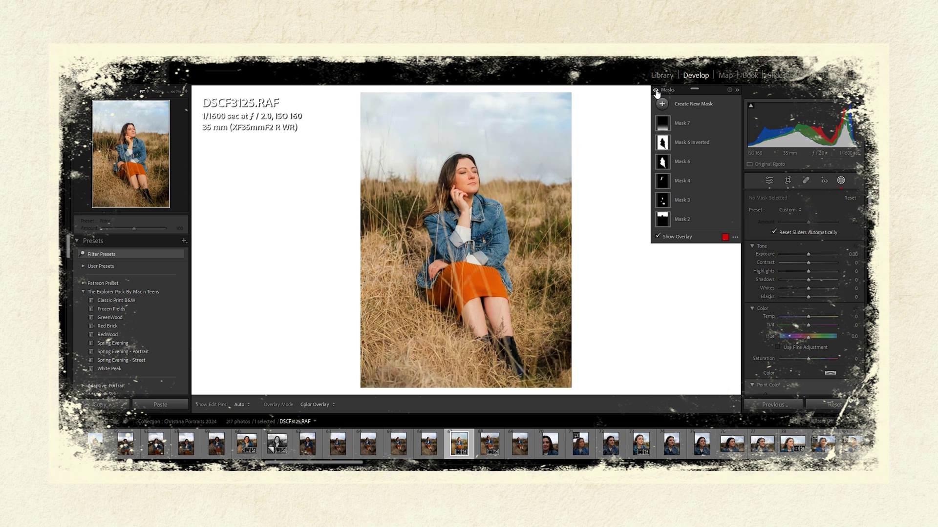
{"action": "left_click", "coordinate": [655, 90]}
{"action": "left_click", "coordinate": [655, 90]}
{"action": "left_click", "coordinate": [655, 90]}
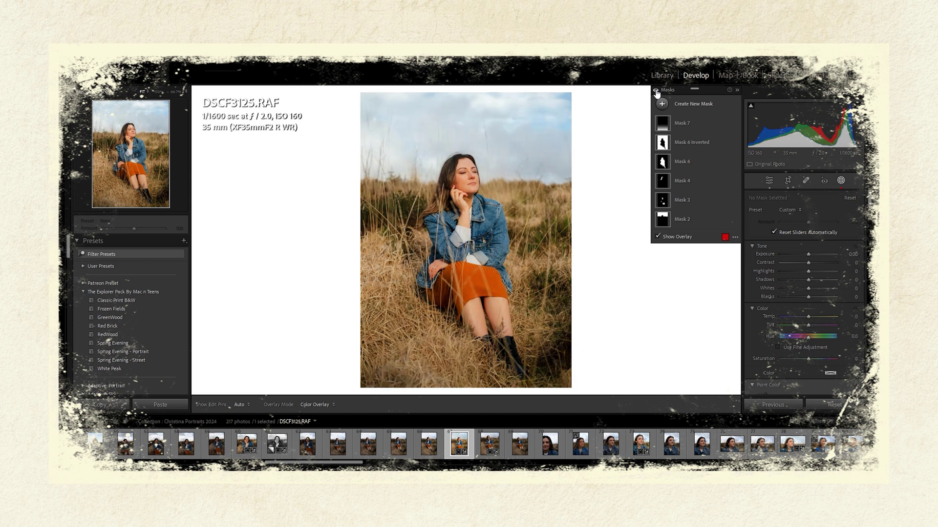
{"action": "left_click", "coordinate": [840, 180]}
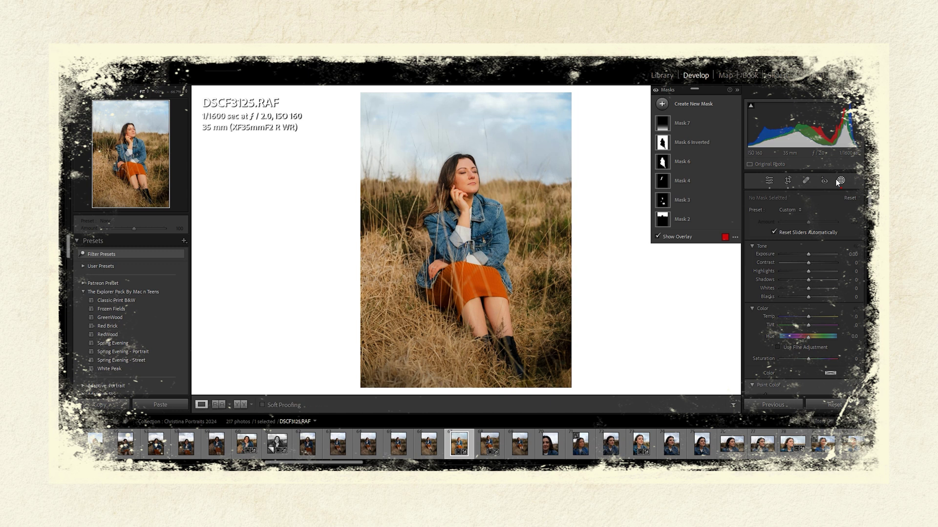
Step: Examine the woman's face in DSCF3125.RAF up close, and briefly open and close the Remove tool
{"action": "left_click", "coordinate": [472, 175]}
{"action": "left_click_drag", "start_coordinate": [478, 219], "coordinate": [496, 217]}
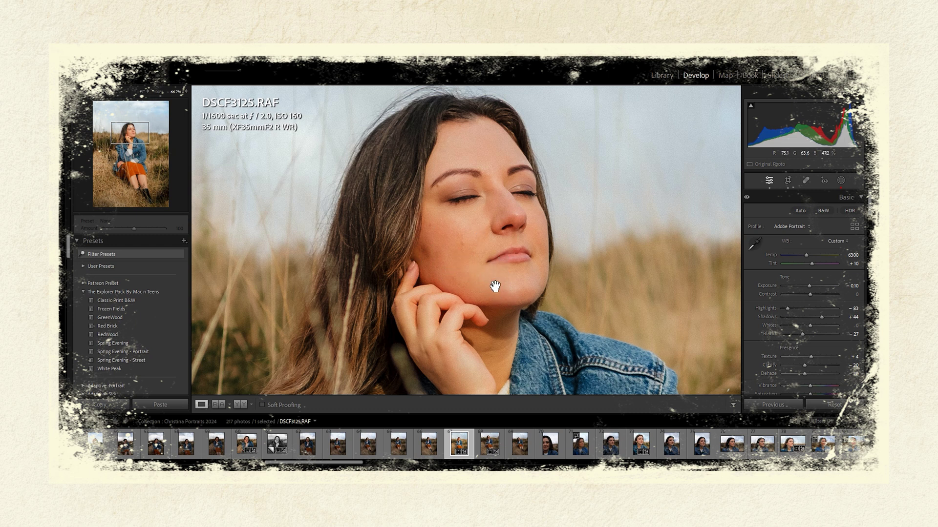
{"action": "left_click_drag", "start_coordinate": [492, 268], "coordinate": [497, 283]}
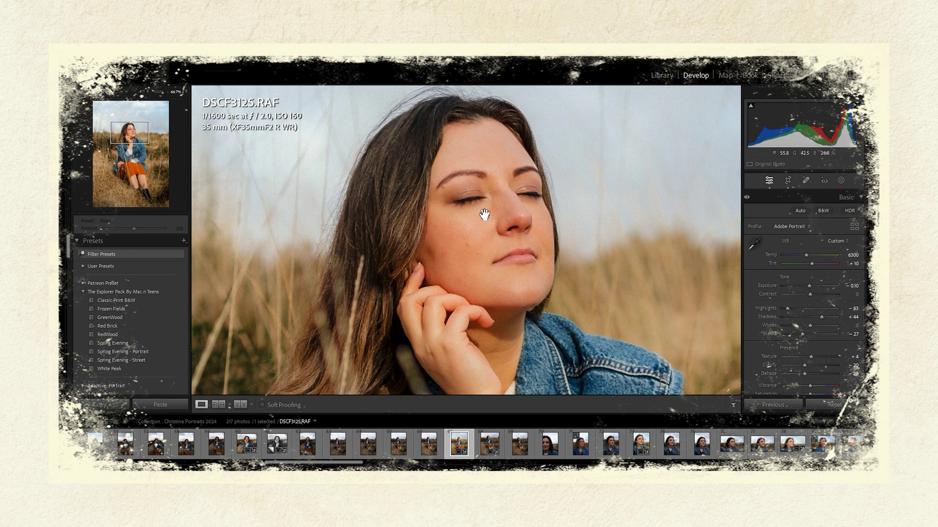
{"action": "left_click_drag", "start_coordinate": [470, 284], "coordinate": [496, 286]}
{"action": "left_click", "coordinate": [521, 285]}
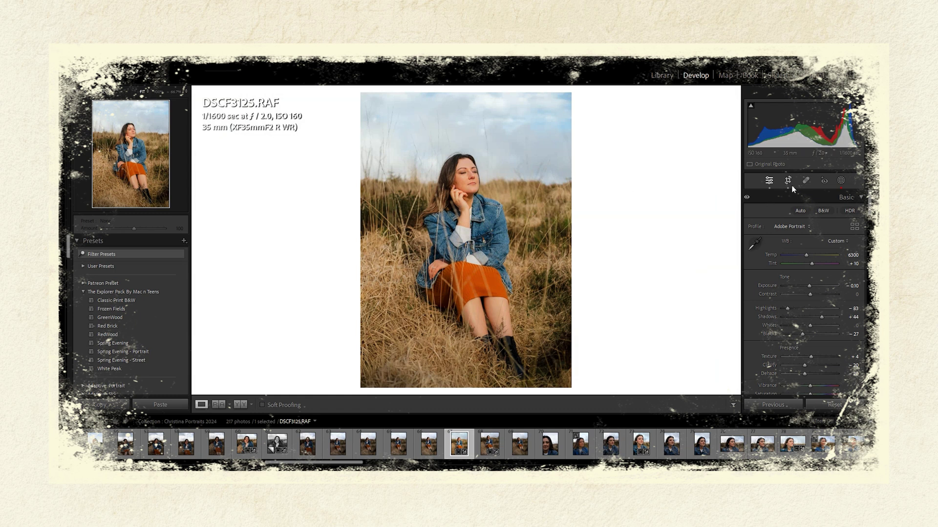
{"action": "left_click", "coordinate": [805, 180]}
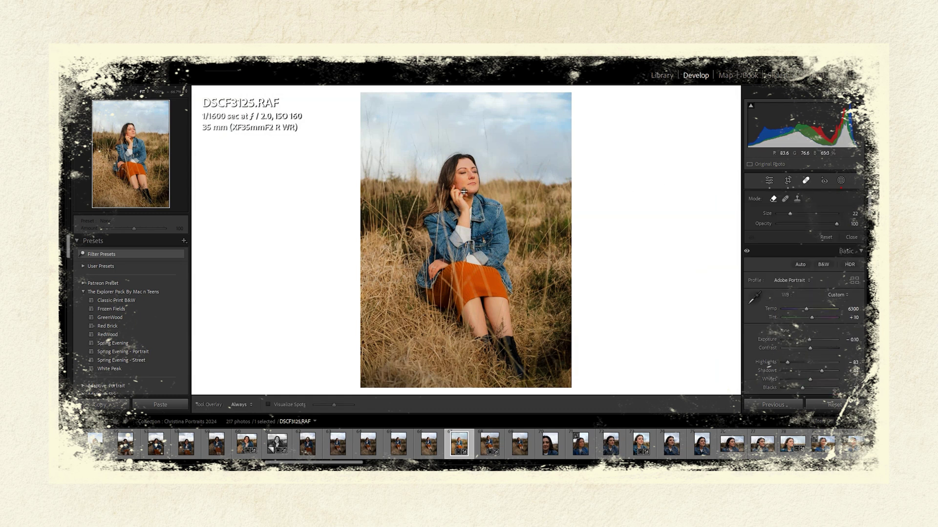
{"action": "left_click", "coordinate": [807, 182]}
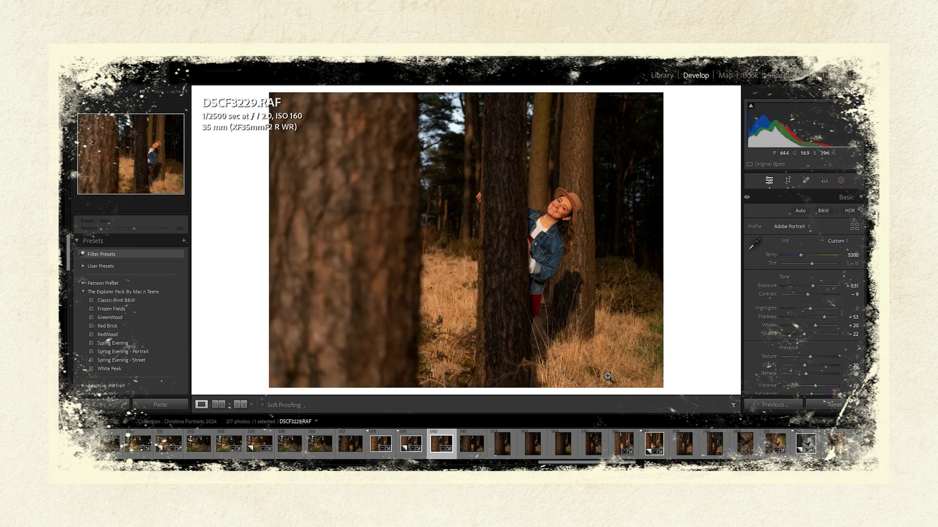
Step: Compare DSCF3229.RAF before and after its edits
{"action": "key", "text": "backslash"}
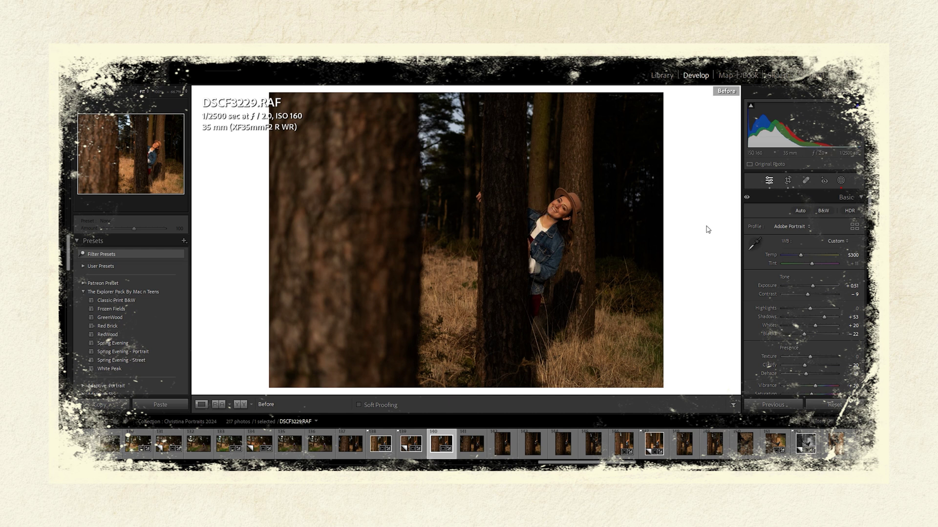
{"action": "key", "text": "backslash"}
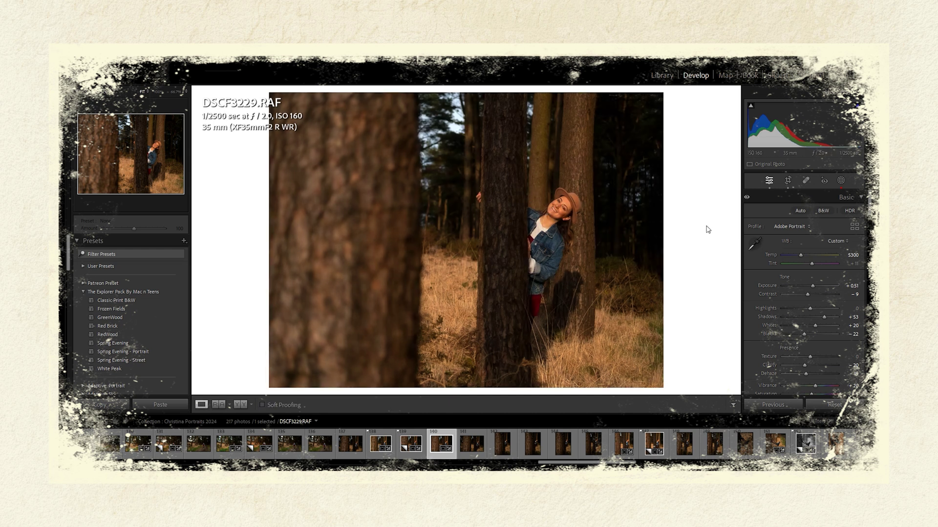
{"action": "key", "text": "backslash"}
{"action": "key", "text": "backslash"}
Step: Toggle all masks on DSCF3229.RAF off and on to judge their combined effect
{"action": "left_click", "coordinate": [840, 180]}
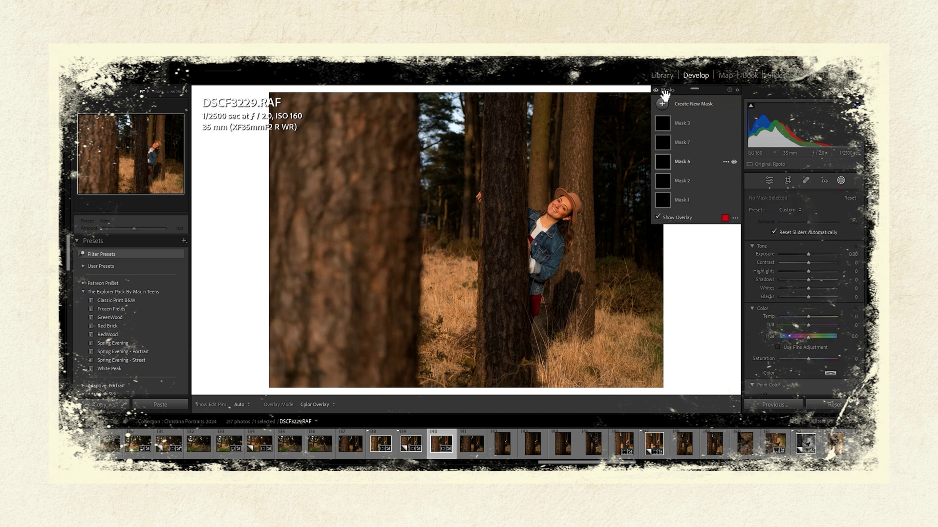
{"action": "left_click", "coordinate": [656, 90]}
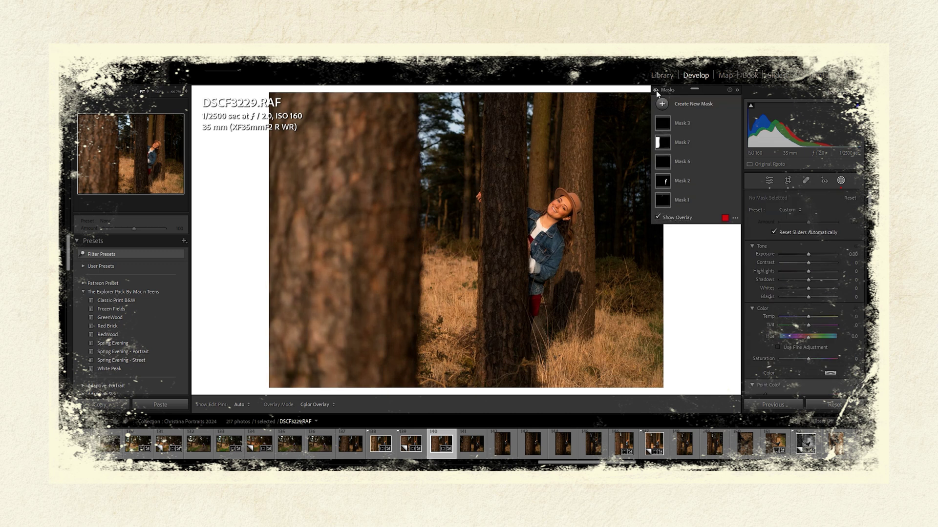
{"action": "left_click", "coordinate": [656, 91]}
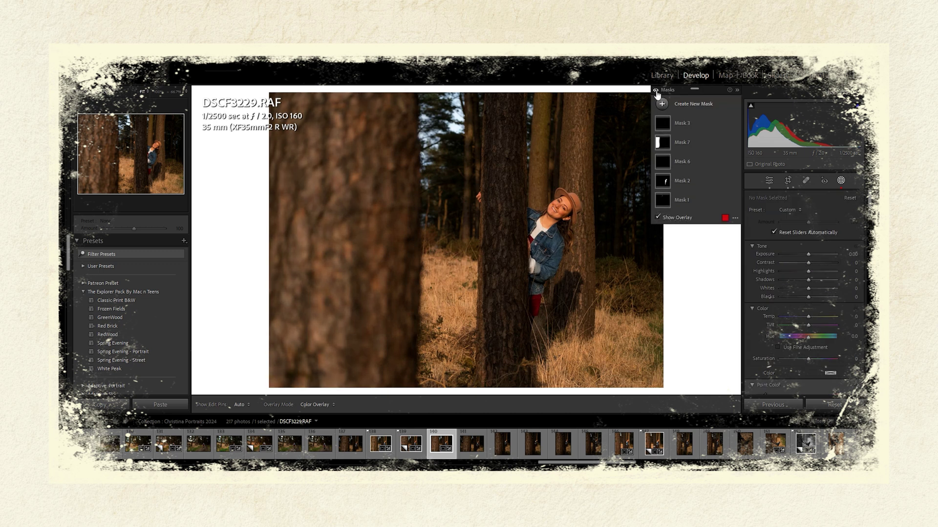
{"action": "left_click", "coordinate": [656, 90]}
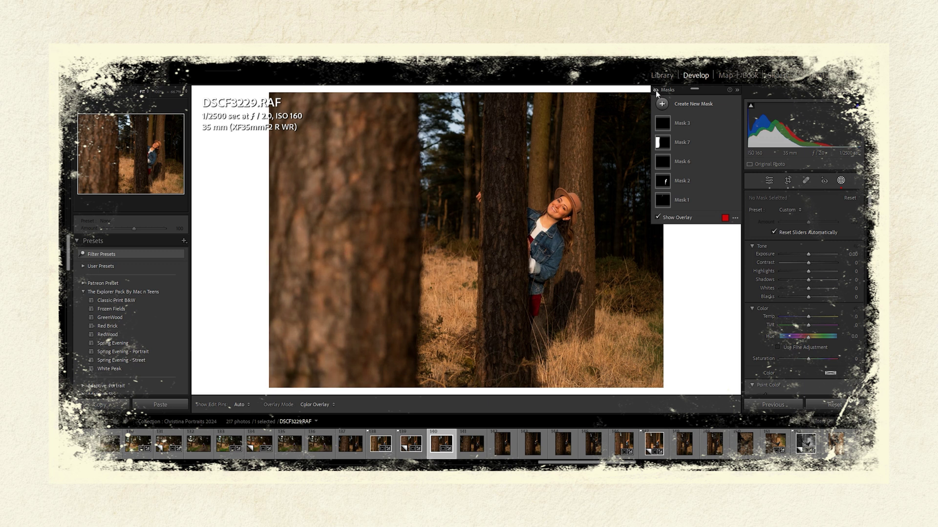
{"action": "left_click", "coordinate": [655, 90]}
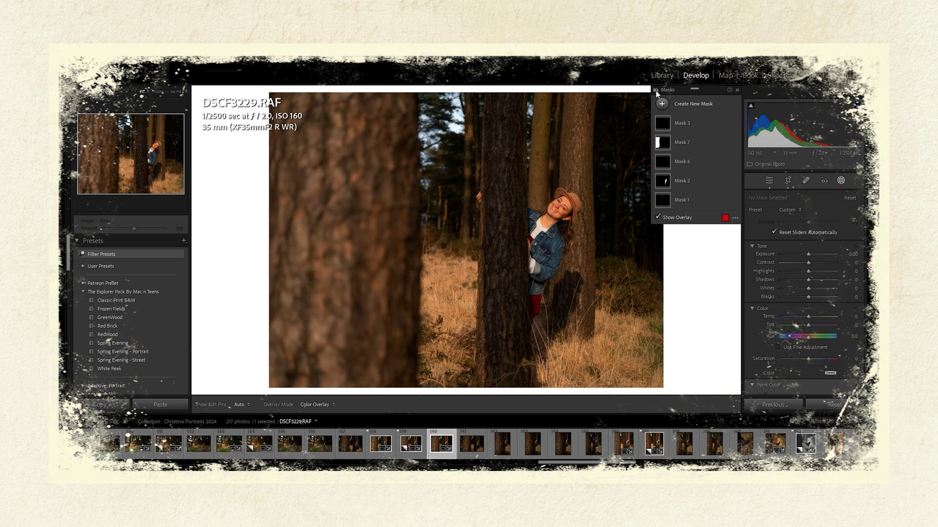
{"action": "left_click", "coordinate": [655, 90]}
{"action": "left_click", "coordinate": [655, 90]}
{"action": "left_click", "coordinate": [655, 90]}
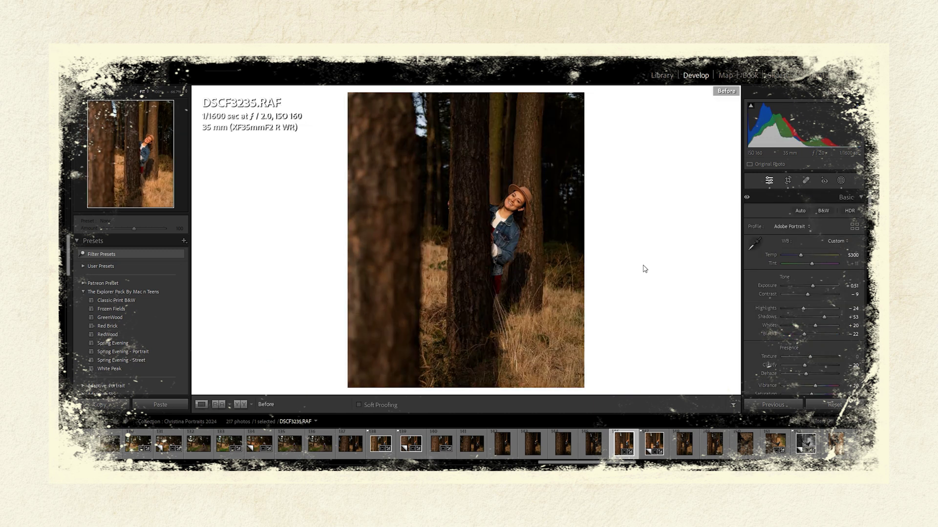
Step: Compare DSCF3235.RAF before and after its edits
{"action": "key", "text": "backslash"}
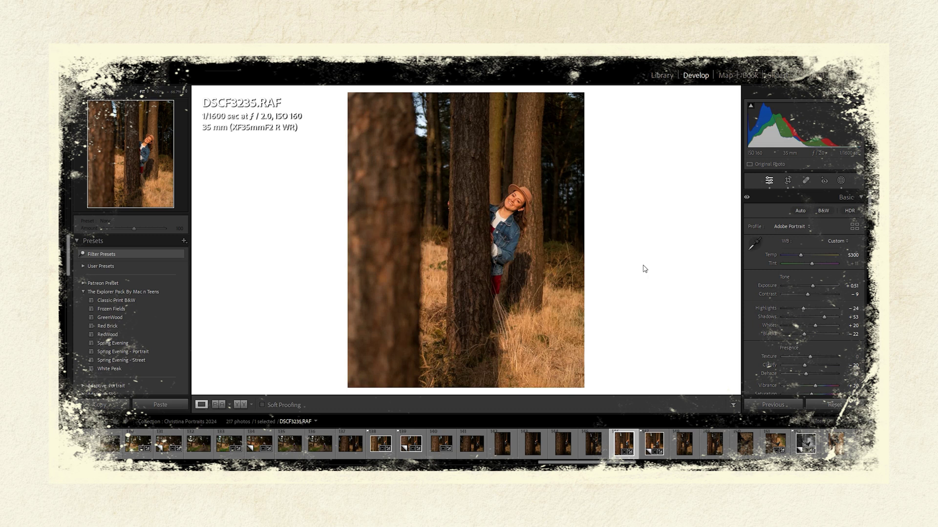
{"action": "key", "text": "backslash"}
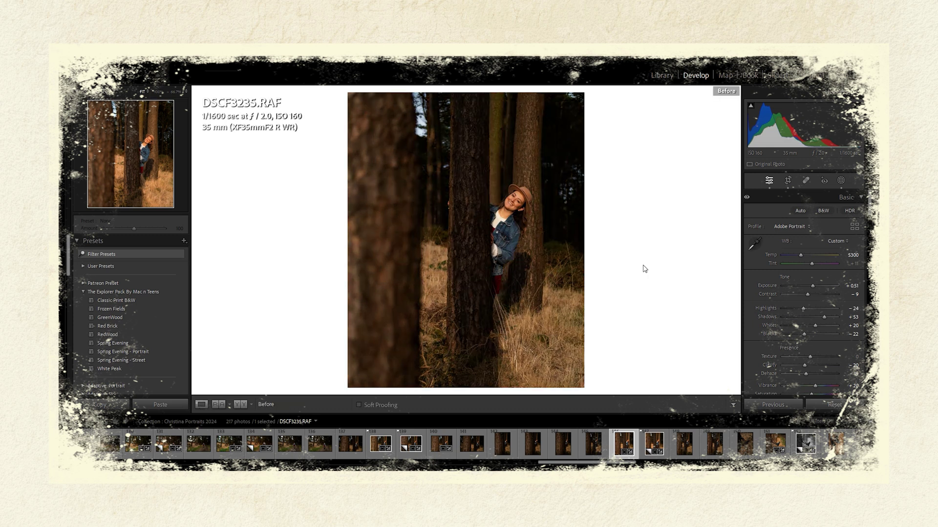
{"action": "key", "text": "backslash"}
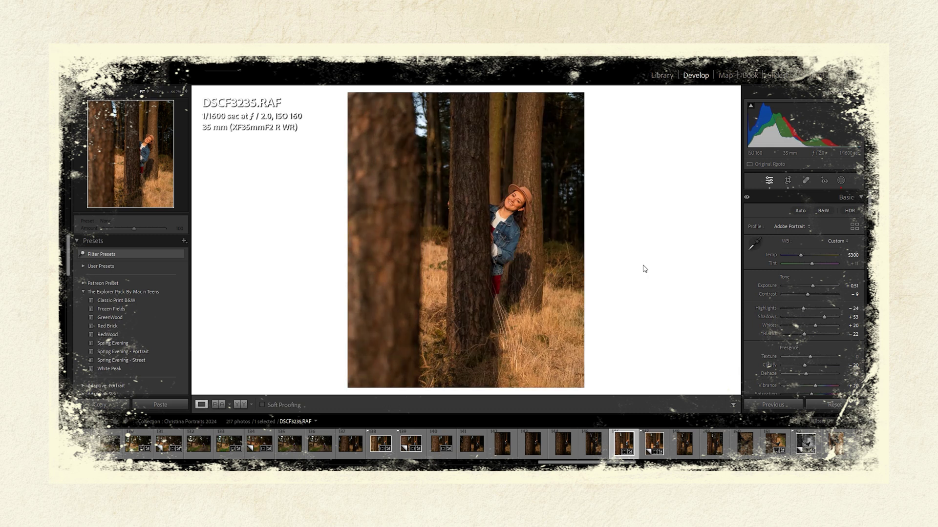
Step: Open Copy 1 of DSCF3235.RAF and look through the following photos in the collection
{"action": "key", "text": "ctrl+apostrophe"}
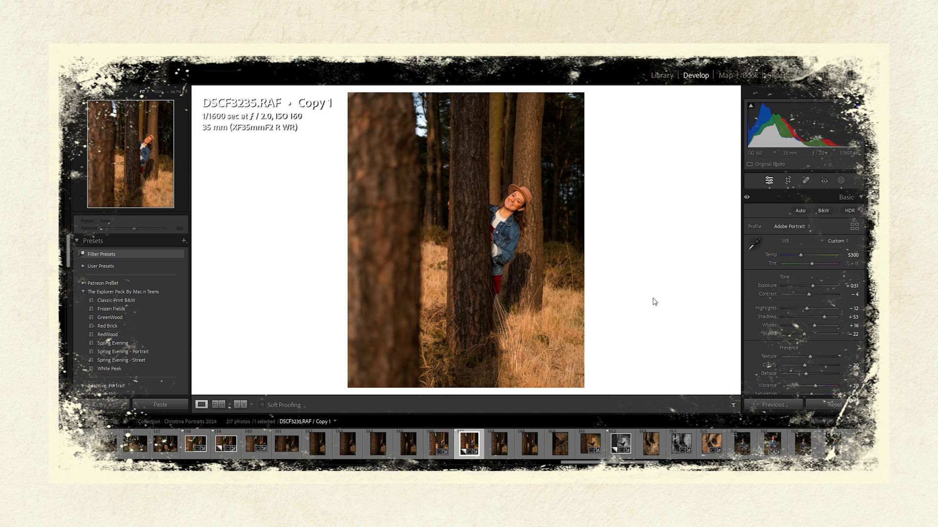
{"action": "scroll", "coordinate": [610, 444], "scroll_direction": "down", "scroll_amount": 5}
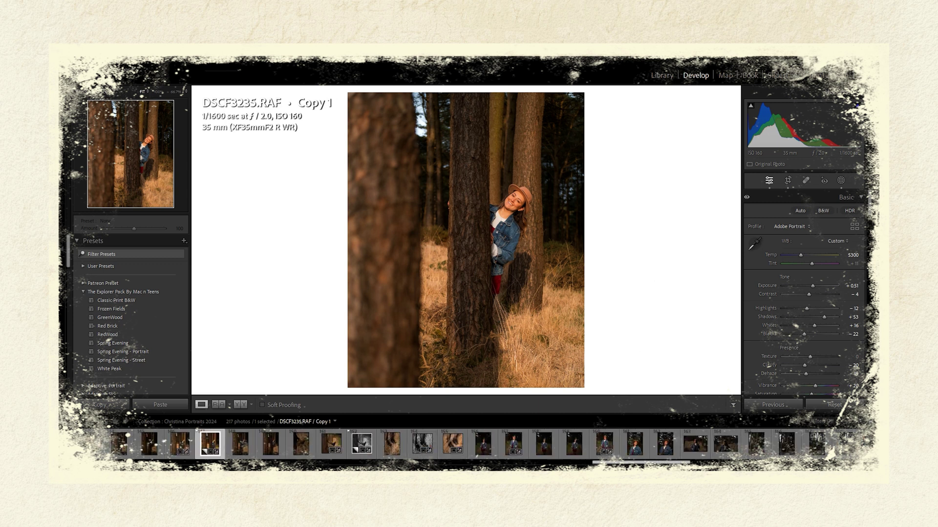
{"action": "scroll", "coordinate": [610, 444], "scroll_direction": "up", "scroll_amount": 2}
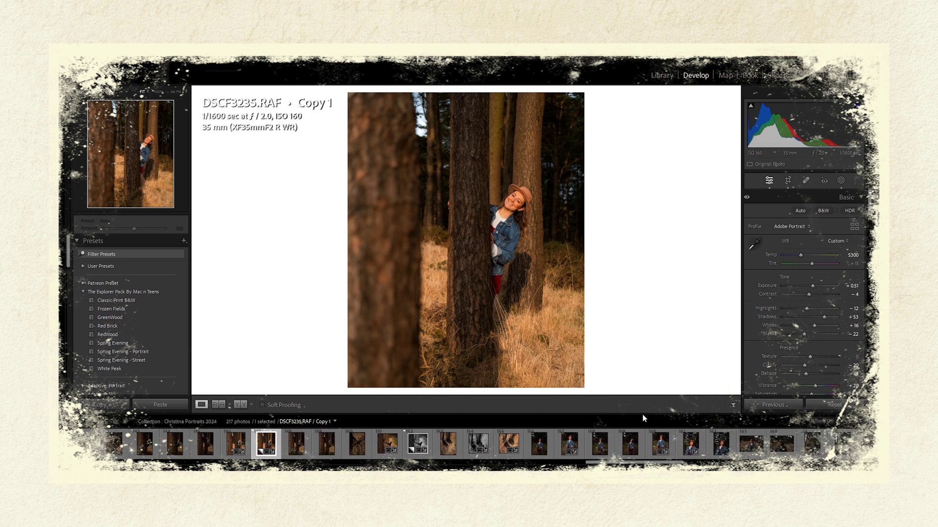